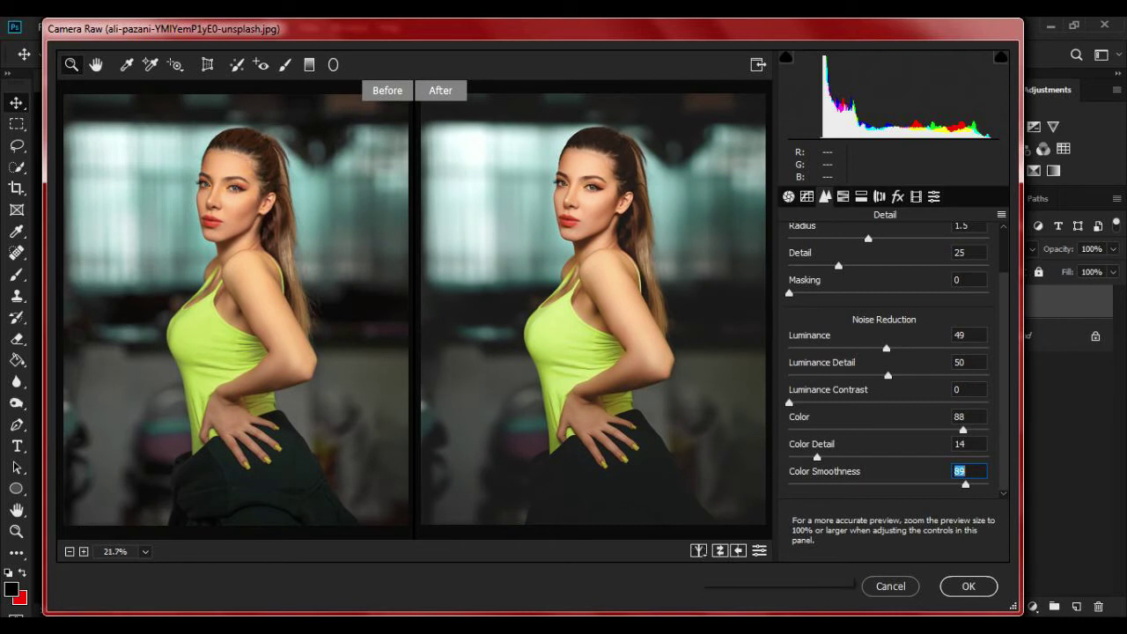
- Cycle through the before/after comparison layouts to compare the edited photo with the original
{"action": "left_click", "coordinate": [698, 551]}
{"action": "left_click", "coordinate": [698, 551]}
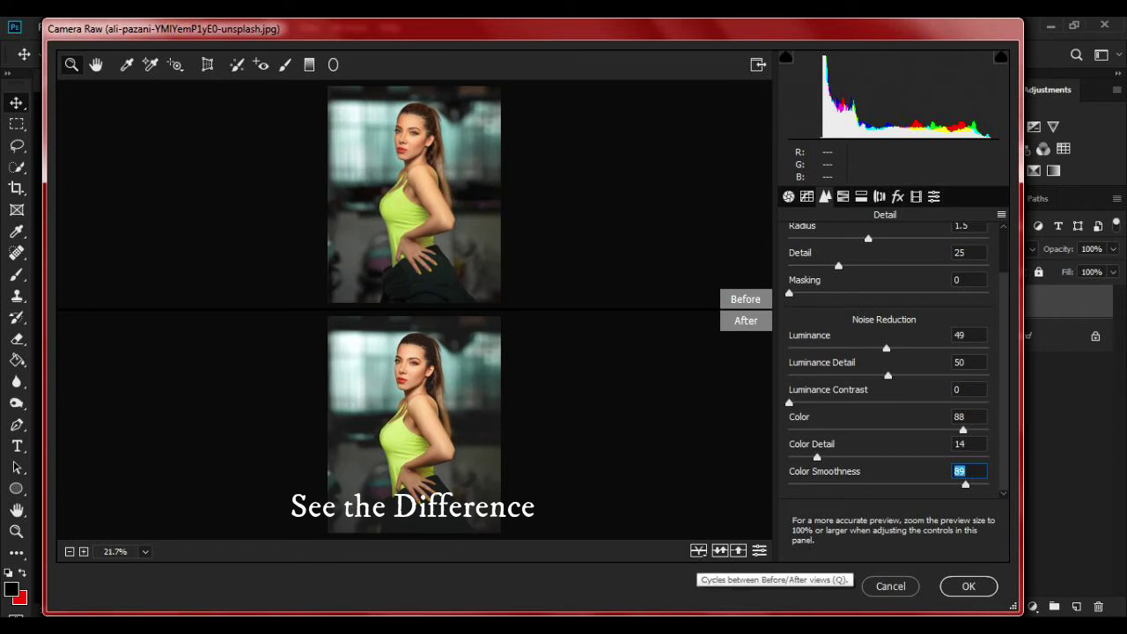
{"action": "left_click", "coordinate": [698, 551]}
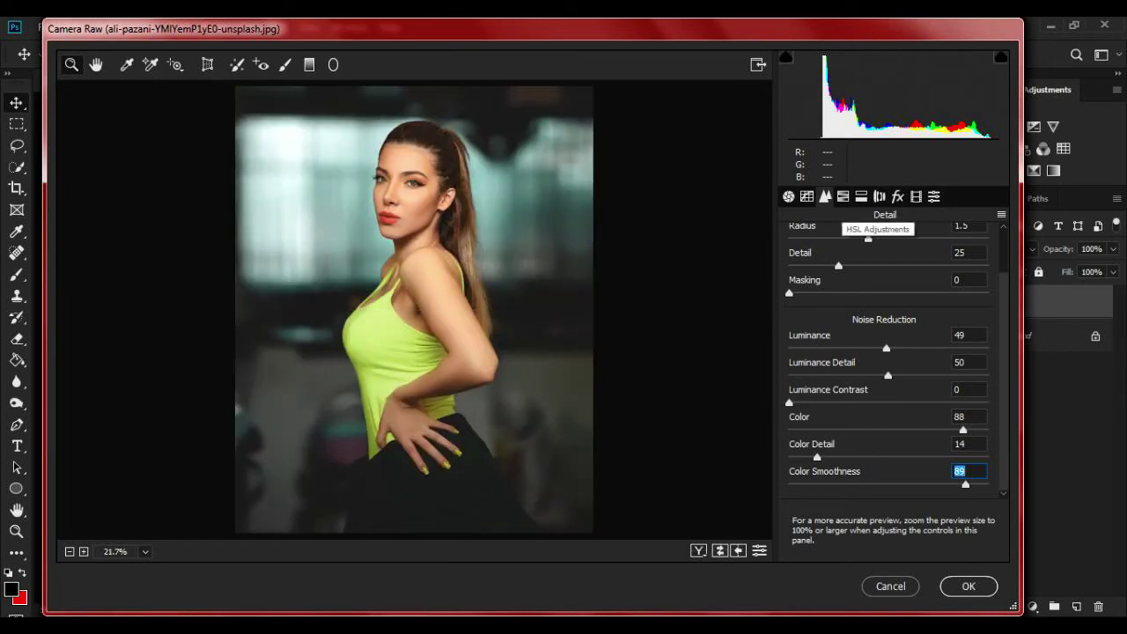
- Set the Oranges hue to -13 in the HSL adjustments
{"action": "left_click", "coordinate": [842, 196]}
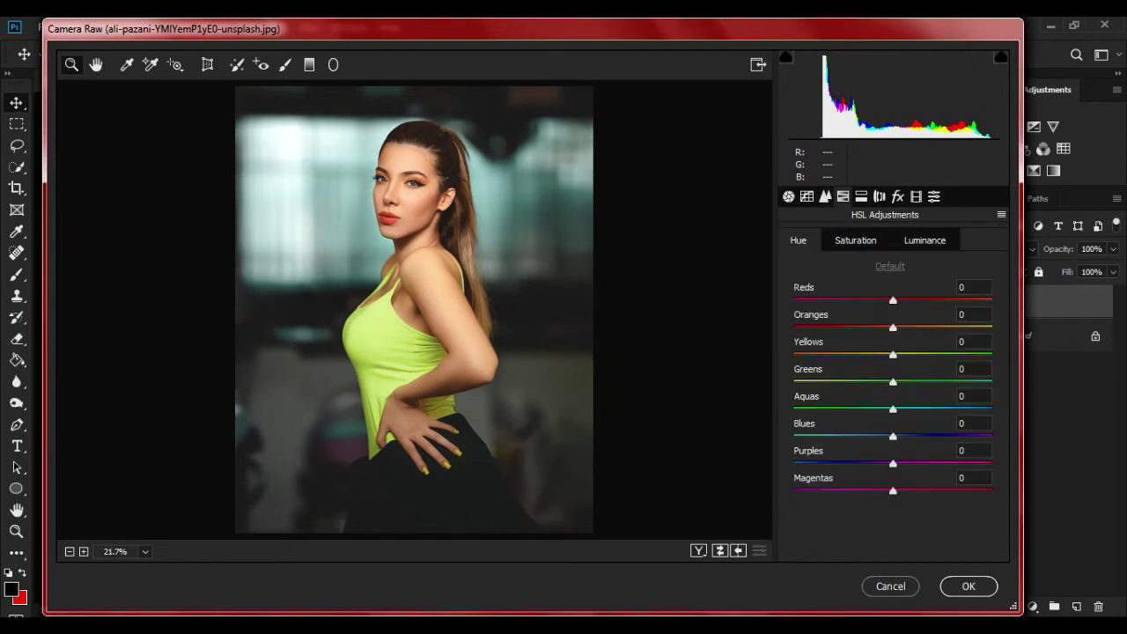
{"action": "left_click", "coordinate": [973, 314]}
{"action": "type", "text": "-11"}
{"action": "key", "text": "Return"}
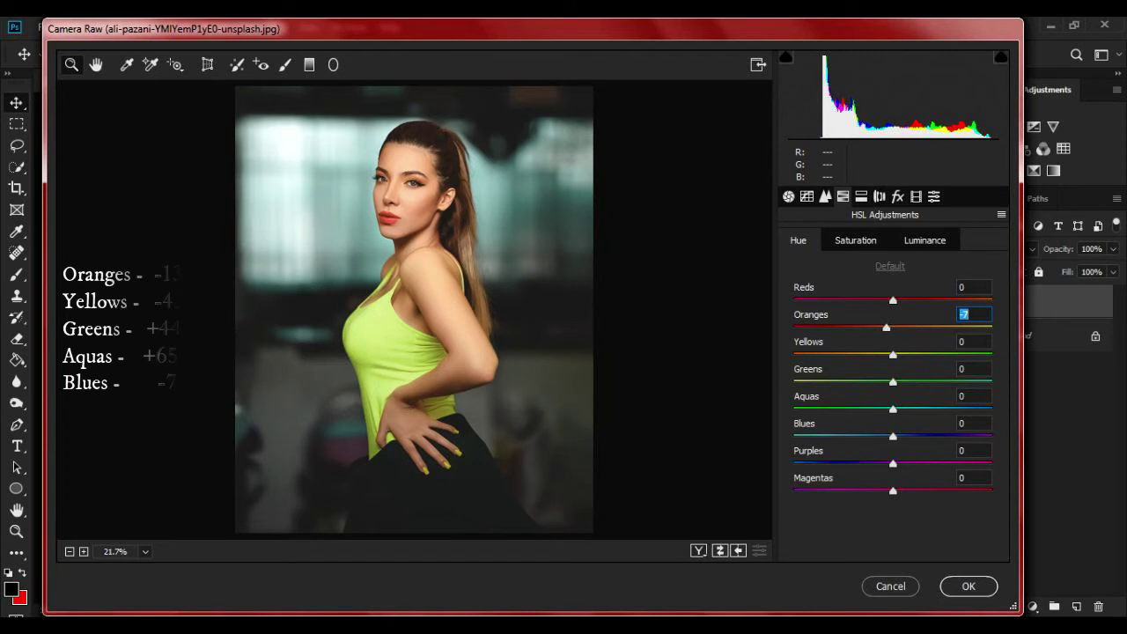
{"action": "key", "text": "Down"}
{"action": "key", "text": "Down"}
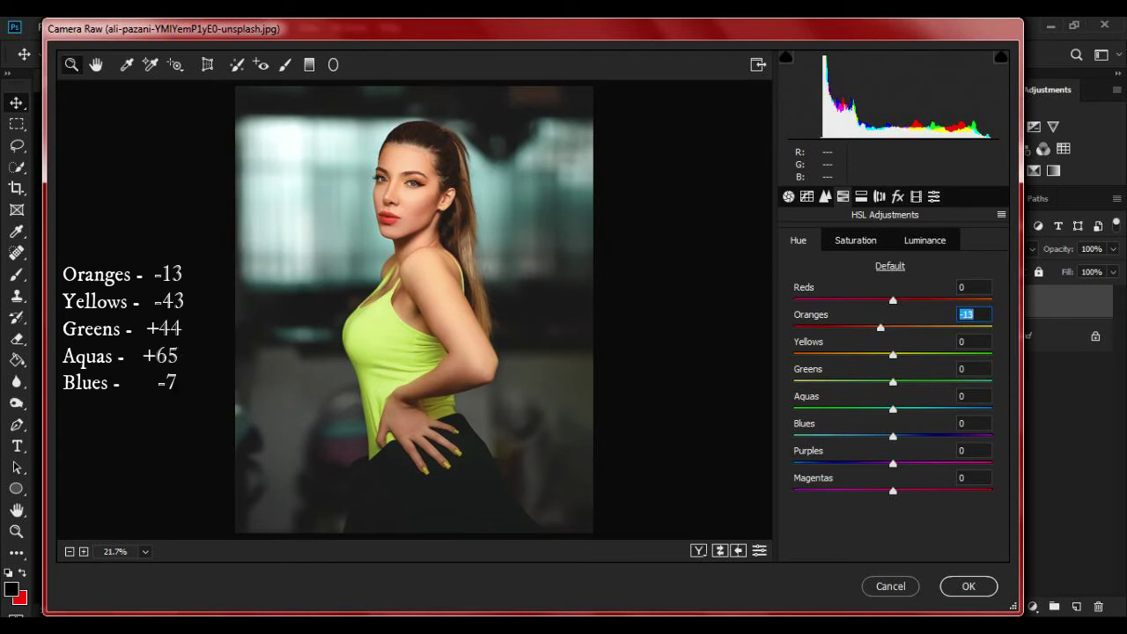
{"action": "key", "text": "Tab"}
- Raise the Yellows hue to +43
{"action": "type", "text": "31"}
{"action": "key", "text": "Return"}
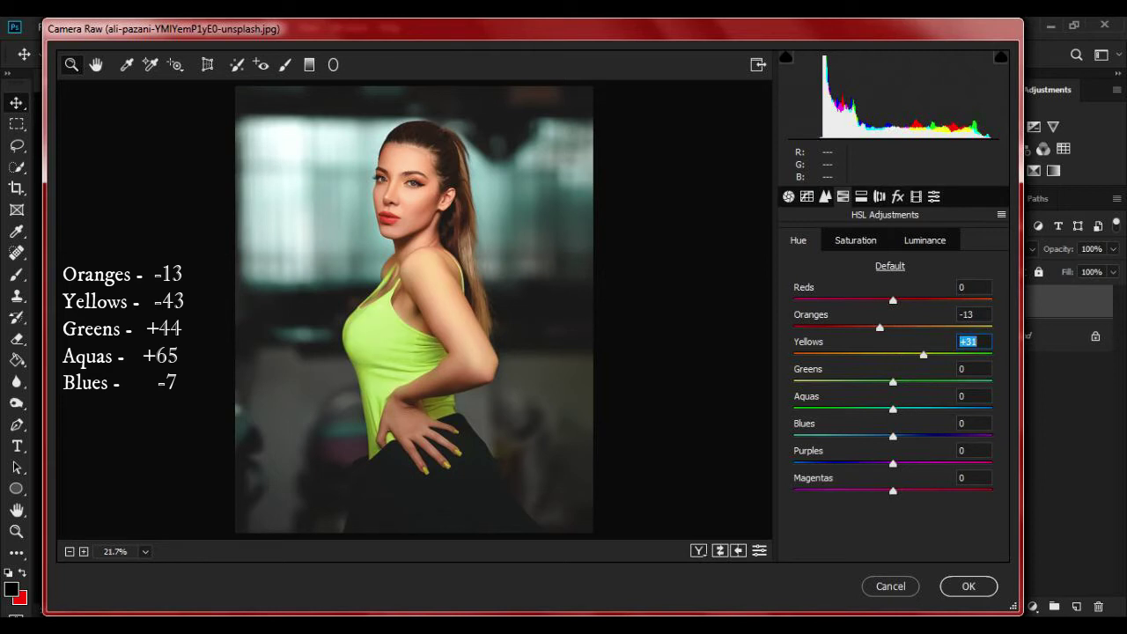
{"action": "type", "text": "38"}
{"action": "key", "text": "Return"}
{"action": "type", "text": "43"}
{"action": "key", "text": "Return"}
- Shift the Yellows hue down to -43
{"action": "type", "text": "-23"}
{"action": "key", "text": "Return"}
{"action": "key", "text": "Down"}
{"action": "key", "text": "Down"}
{"action": "key", "text": "Down"}
{"action": "key", "text": "Down"}
{"action": "key", "text": "Down"}
{"action": "key", "text": "Down"}
{"action": "key", "text": "Down"}
{"action": "key", "text": "Down"}
{"action": "key", "text": "Down"}
{"action": "key", "text": "Down"}
{"action": "key", "text": "Down"}
{"action": "key", "text": "Down"}
{"action": "key", "text": "Down"}
{"action": "key", "text": "Down"}
{"action": "key", "text": "Down"}
{"action": "key", "text": "Down"}
{"action": "key", "text": "Down"}
{"action": "key", "text": "Down"}
{"action": "key", "text": "Down"}
{"action": "key", "text": "Down"}
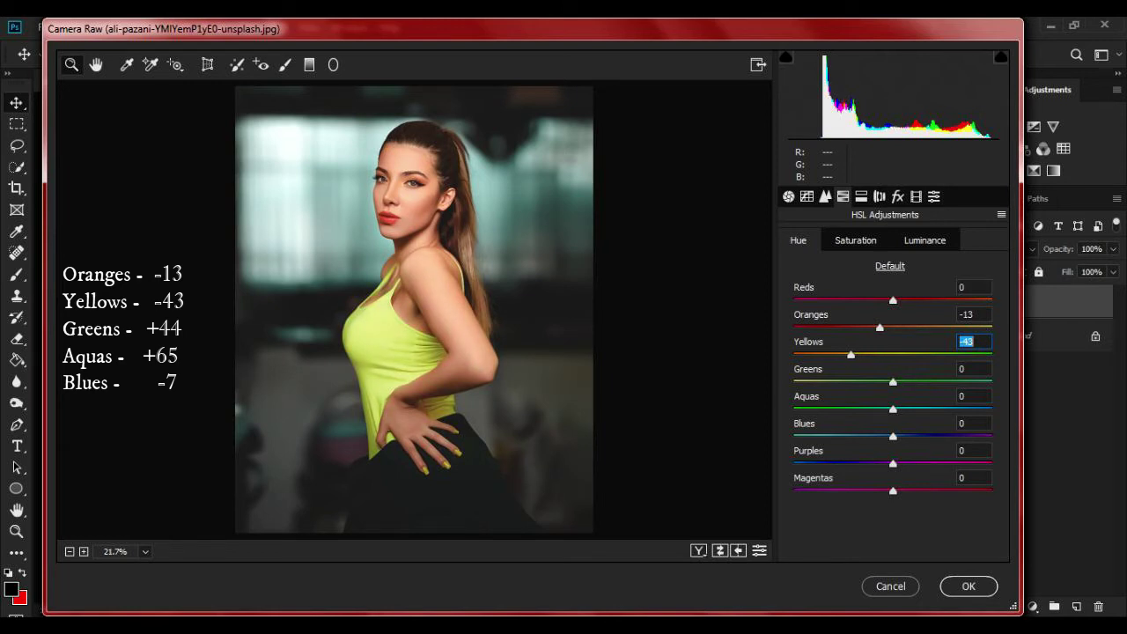
- Set the Greens hue to +44
{"action": "key", "text": "Tab"}
{"action": "type", "text": "45"}
{"action": "key", "text": "Return"}
{"action": "key", "text": "Down"}
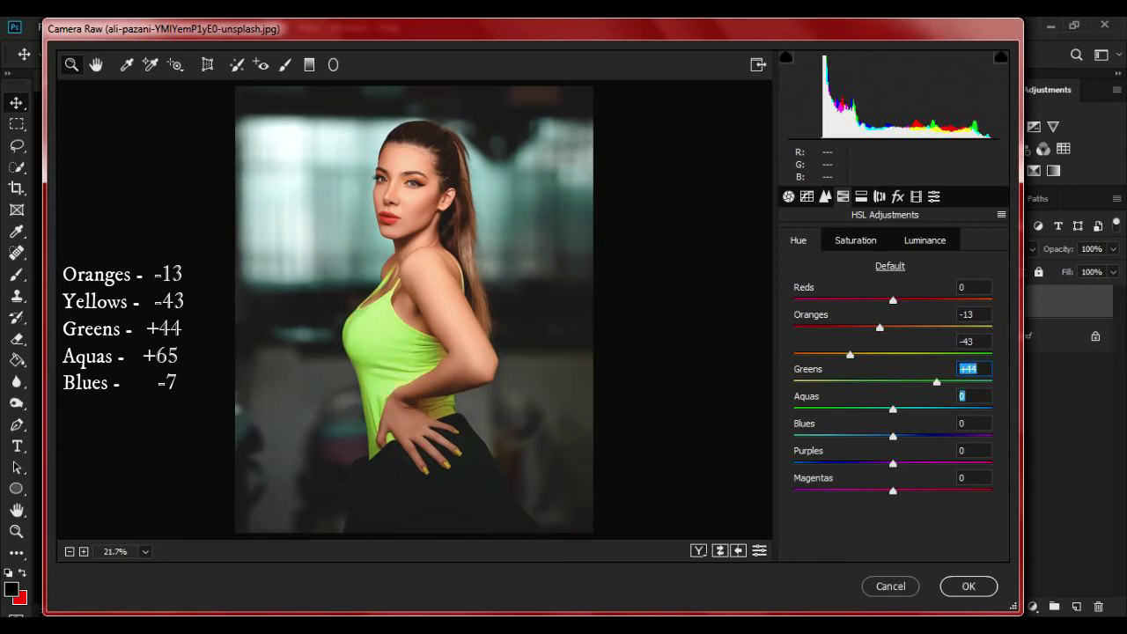
- Set the Aquas hue to +65
{"action": "key", "text": "Tab"}
{"action": "type", "text": "51"}
{"action": "key", "text": "Return"}
{"action": "key", "text": "Up"}
{"action": "key", "text": "Up"}
{"action": "key", "text": "Up"}
{"action": "key", "text": "Up"}
{"action": "key", "text": "Up"}
{"action": "key", "text": "Up"}
{"action": "key", "text": "Up"}
{"action": "key", "text": "Up"}
{"action": "key", "text": "Up"}
{"action": "key", "text": "Up"}
{"action": "key", "text": "Up"}
{"action": "key", "text": "Up"}
{"action": "key", "text": "Up"}
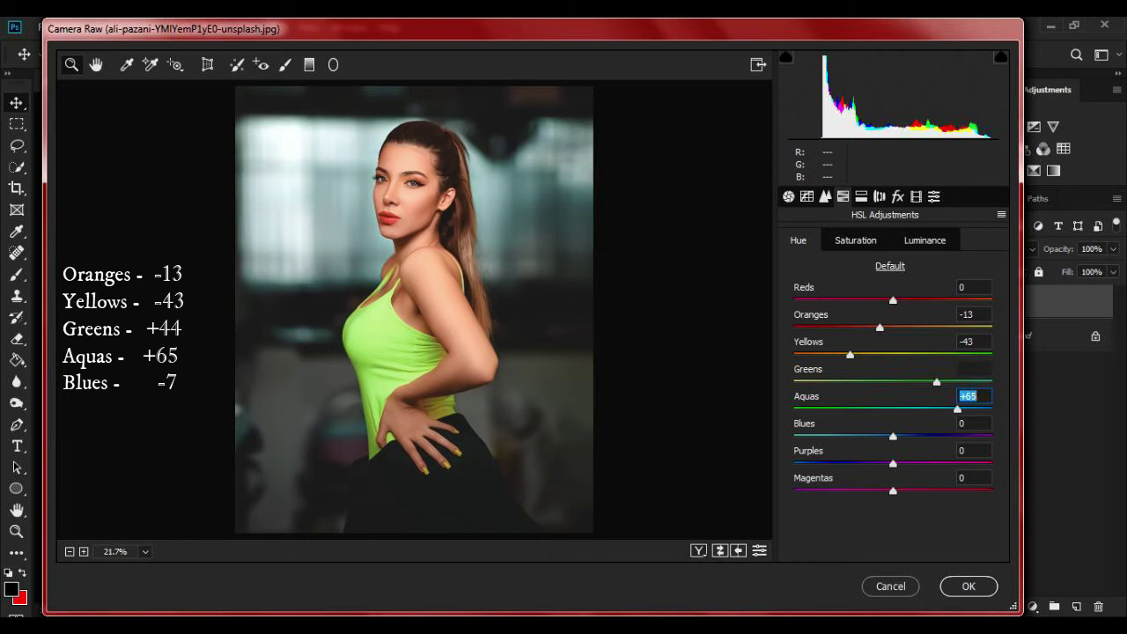
- Set the Blues hue to -7
{"action": "key", "text": "Tab"}
{"action": "type", "text": "-7"}
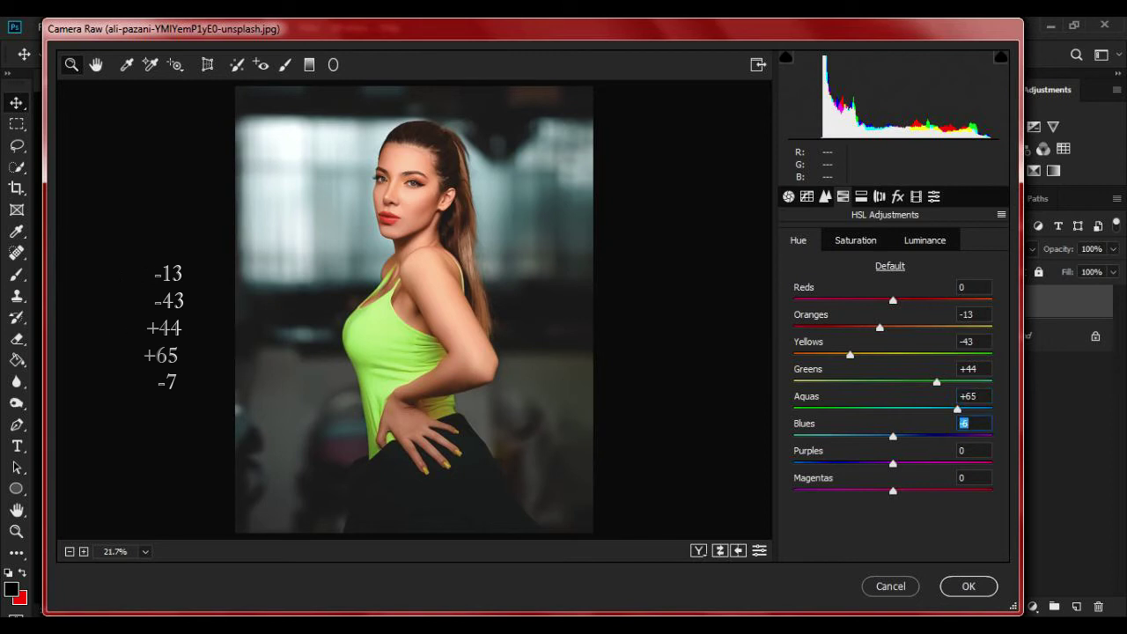
{"action": "key", "text": "Return"}
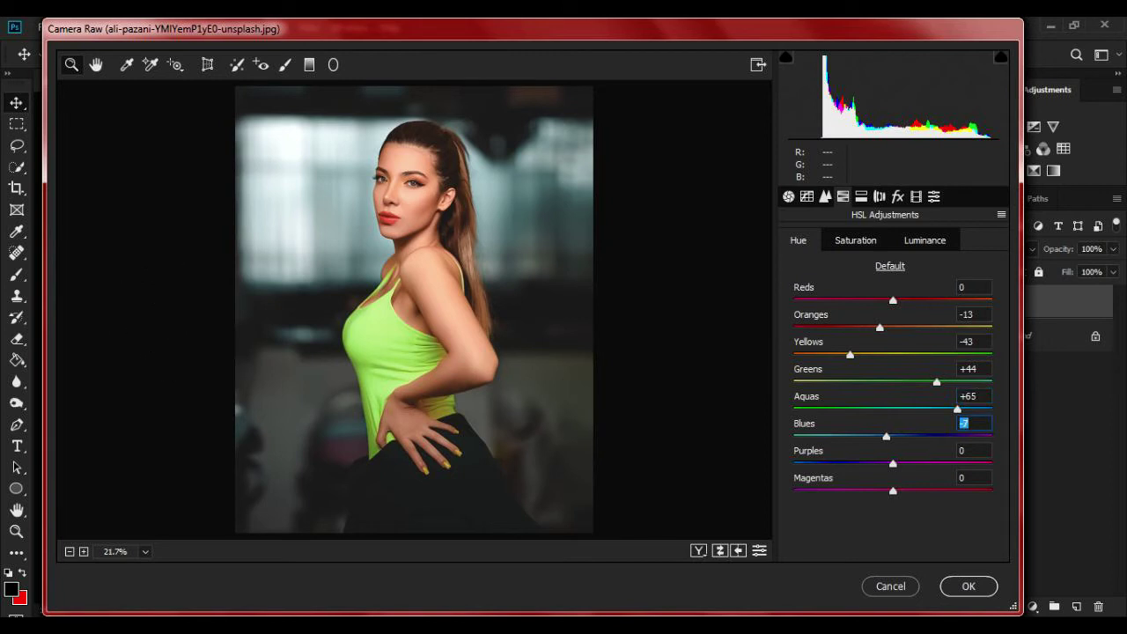
- Switch to the HSL saturation adjustments and lower the Oranges saturation to -39
{"action": "key", "text": "ctrl+alt+shift+s"}
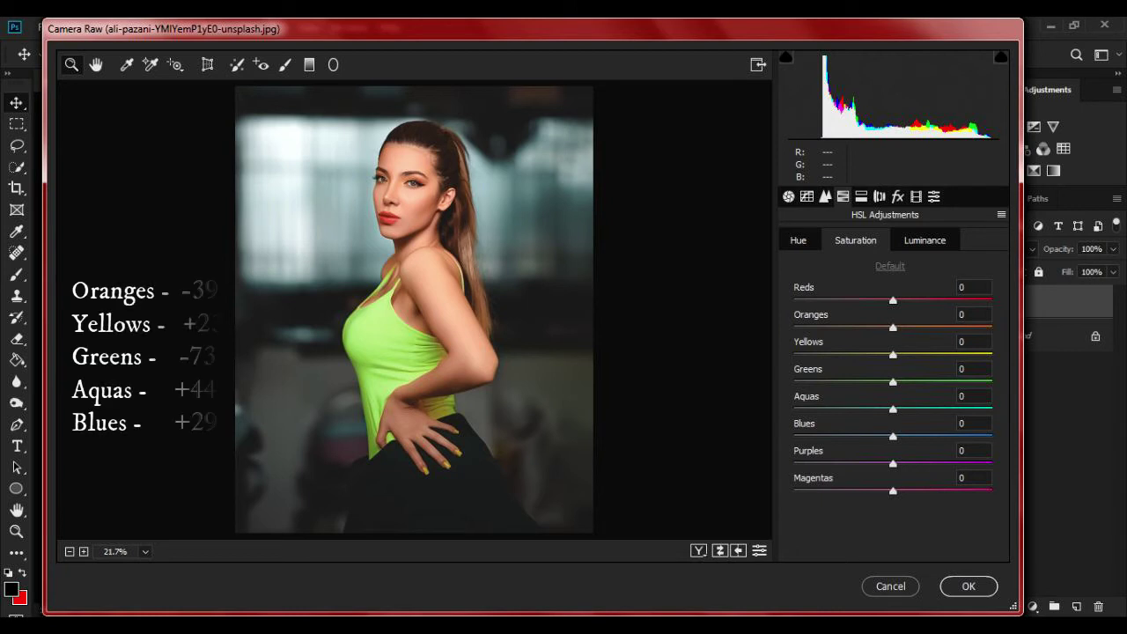
{"action": "left_click_drag", "start_coordinate": [892, 328], "coordinate": [861, 328]}
{"action": "key", "text": "Down"}
{"action": "key", "text": "Down"}
{"action": "key", "text": "Down"}
{"action": "key", "text": "Down"}
{"action": "key", "text": "Down"}
{"action": "key", "text": "Down"}
{"action": "key", "text": "Down"}
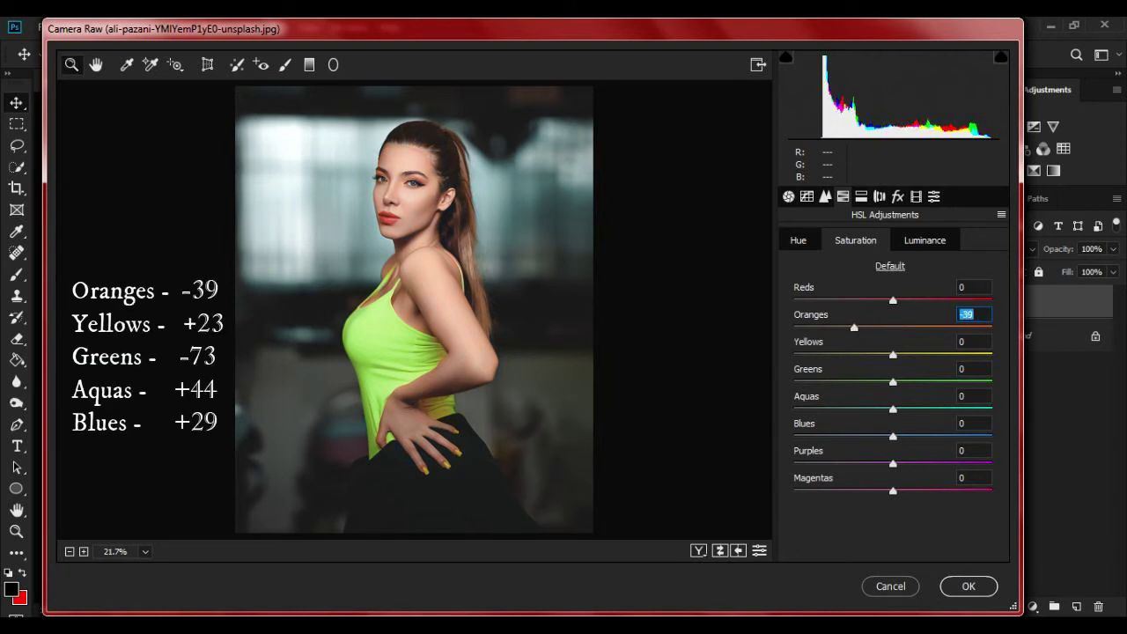
- Set the Yellows saturation to +23
{"action": "key", "text": "Tab"}
{"action": "key", "text": "shift+Up"}
{"action": "key", "text": "shift+Up"}
{"action": "key", "text": "Up"}
{"action": "key", "text": "Up"}
{"action": "key", "text": "Up"}
- Lower the Greens saturation to -73
{"action": "key", "text": "Tab"}
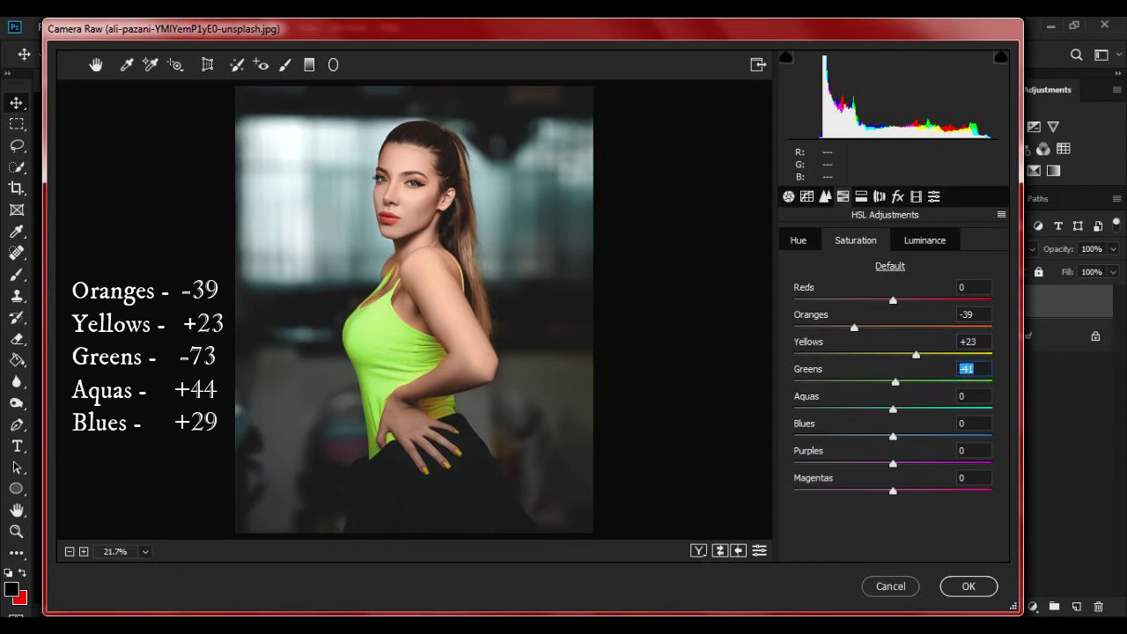
{"action": "key", "text": "shift+Down"}
{"action": "key", "text": "shift+Down"}
{"action": "key", "text": "shift+Down"}
{"action": "key", "text": "shift+Down"}
{"action": "key", "text": "shift+Down"}
{"action": "key", "text": "Down"}
{"action": "key", "text": "Down"}
{"action": "key", "text": "Down"}
{"action": "key", "text": "Down"}
{"action": "key", "text": "Down"}
{"action": "key", "text": "Down"}
{"action": "key", "text": "Down"}
{"action": "key", "text": "Down"}
{"action": "key", "text": "Down"}
{"action": "key", "text": "Down"}
{"action": "key", "text": "Down"}
{"action": "key", "text": "Down"}
{"action": "key", "text": "Down"}
{"action": "key", "text": "Down"}
{"action": "key", "text": "Down"}
{"action": "key", "text": "Down"}
{"action": "key", "text": "Down"}
{"action": "key", "text": "Down"}
{"action": "key", "text": "Down"}
{"action": "key", "text": "Down"}
{"action": "key", "text": "Down"}
{"action": "key", "text": "Down"}
{"action": "key", "text": "Down"}
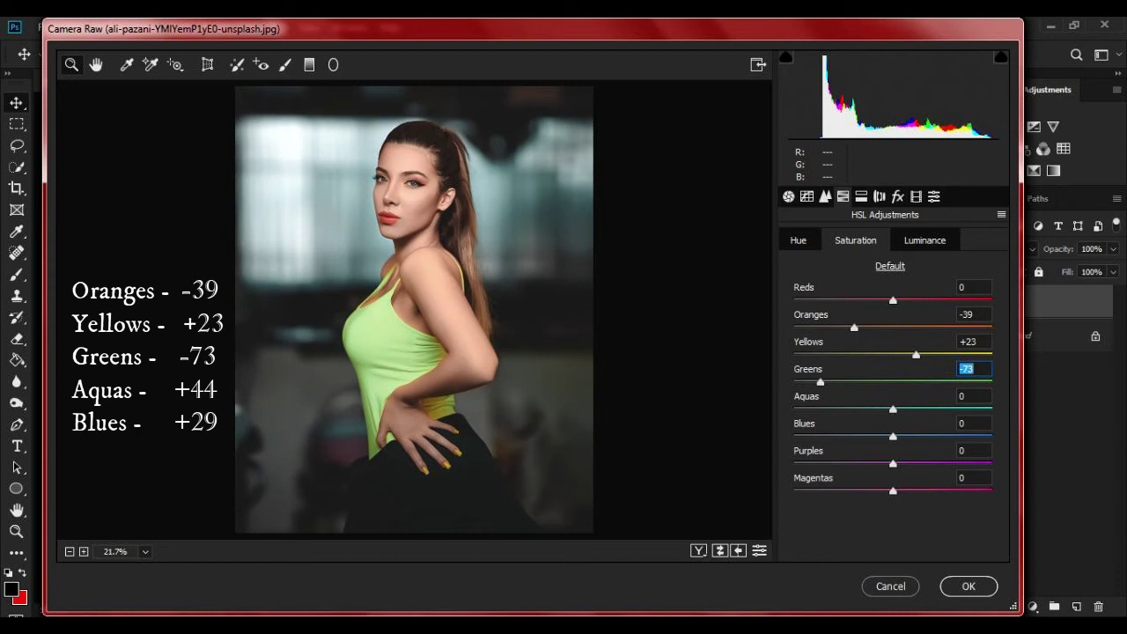
- Raise the Aquas saturation to +44
{"action": "key", "text": "Tab"}
{"action": "key", "text": "Up"}
{"action": "key", "text": "Up"}
{"action": "key", "text": "Up"}
{"action": "key", "text": "Up"}
{"action": "key", "text": "Up"}
{"action": "key", "text": "Up"}
{"action": "key", "text": "Up"}
{"action": "key", "text": "Up"}
{"action": "key", "text": "Up"}
{"action": "key", "text": "Up"}
{"action": "key", "text": "Up"}
{"action": "key", "text": "Up"}
{"action": "key", "text": "Up"}
{"action": "key", "text": "Up"}
{"action": "key", "text": "Up"}
{"action": "key", "text": "Up"}
{"action": "key", "text": "Up"}
{"action": "key", "text": "Up"}
{"action": "key", "text": "Up"}
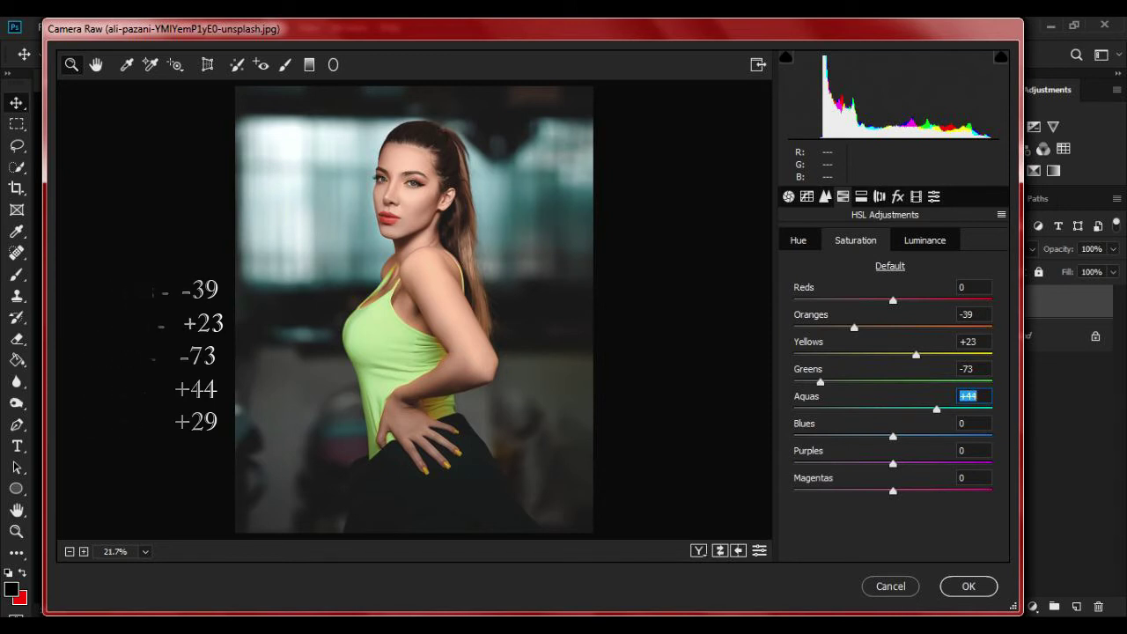
- Raise the Blues saturation to +29
{"action": "key", "text": "Tab"}
{"action": "key", "text": "Up"}
{"action": "key", "text": "Up"}
{"action": "key", "text": "Up"}
{"action": "key", "text": "Up"}
{"action": "key", "text": "Up"}
{"action": "key", "text": "Up"}
{"action": "key", "text": "Up"}
{"action": "key", "text": "Up"}
{"action": "key", "text": "Up"}
{"action": "key", "text": "Up"}
{"action": "key", "text": "Up"}
{"action": "key", "text": "Up"}
{"action": "key", "text": "Up"}
{"action": "key", "text": "Up"}
{"action": "key", "text": "Up"}
{"action": "key", "text": "Up"}
{"action": "key", "text": "Up"}
{"action": "key", "text": "Up"}
{"action": "key", "text": "Up"}
{"action": "key", "text": "Up"}
{"action": "key", "text": "Up"}
{"action": "key", "text": "Up"}
{"action": "key", "text": "Up"}
{"action": "key", "text": "Up"}
{"action": "key", "text": "Up"}
{"action": "key", "text": "Up"}
{"action": "key", "text": "Up"}
{"action": "key", "text": "Up"}
{"action": "key", "text": "Up"}
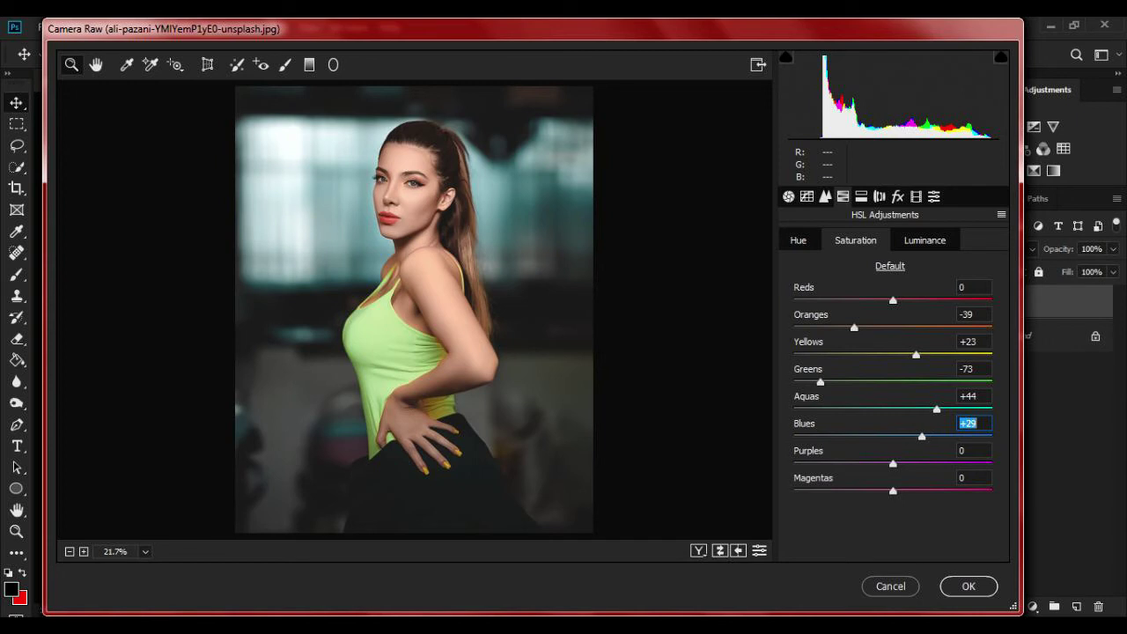
- Switch to the HSL luminance adjustments and set the Oranges luminance to +2
{"action": "key", "text": "ctrl+alt+shift+l"}
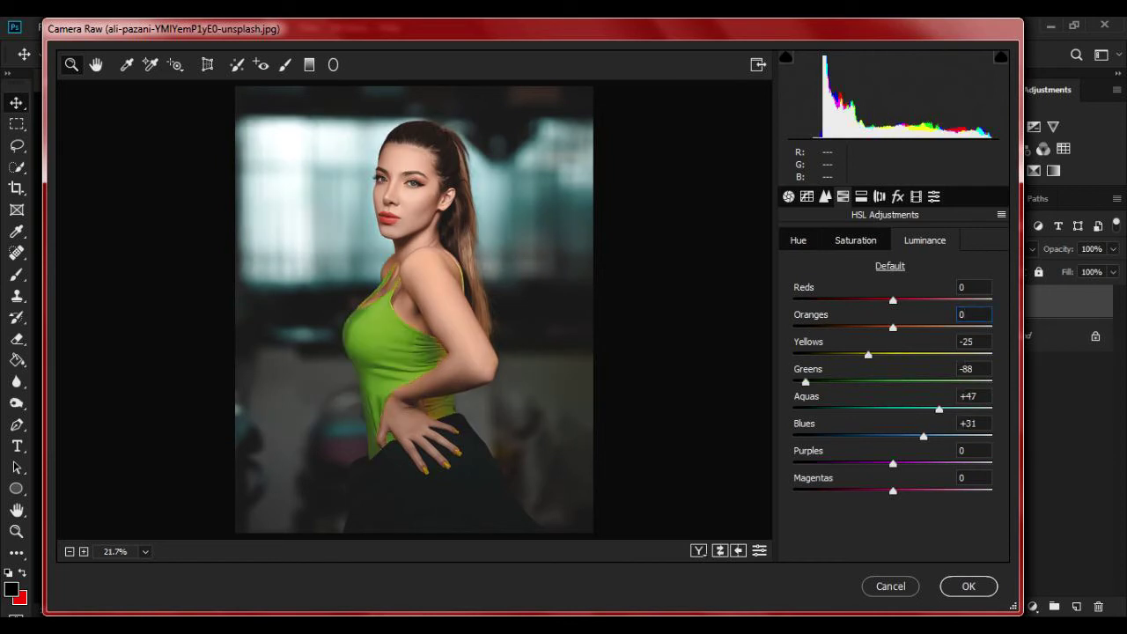
{"action": "key", "text": "Up"}
{"action": "key", "text": "Up"}
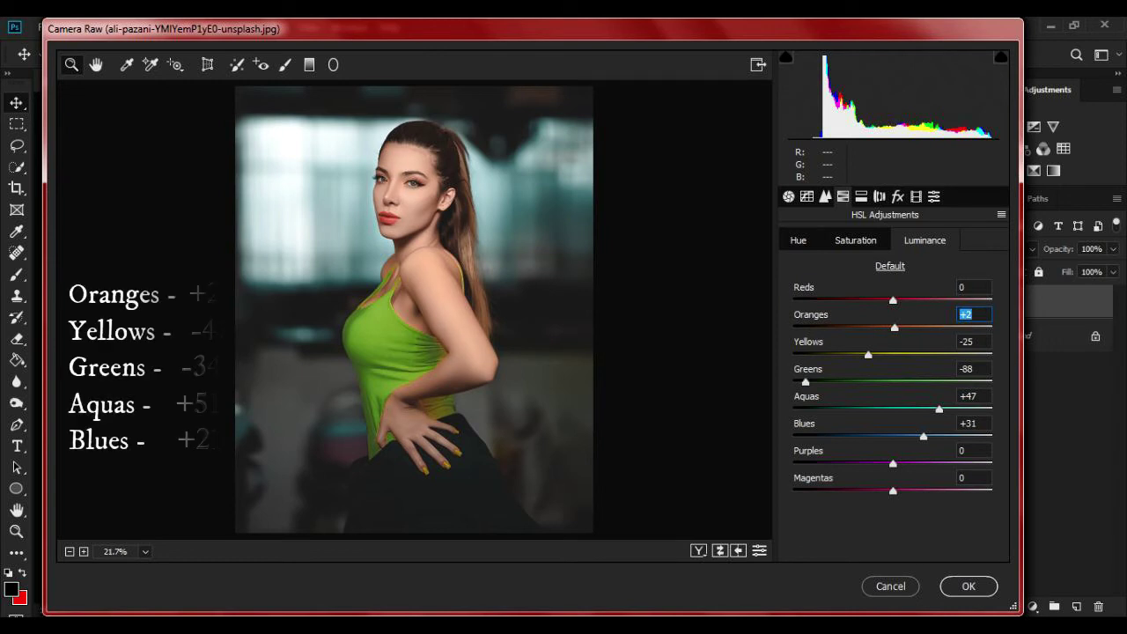
{"action": "key", "text": "Tab"}
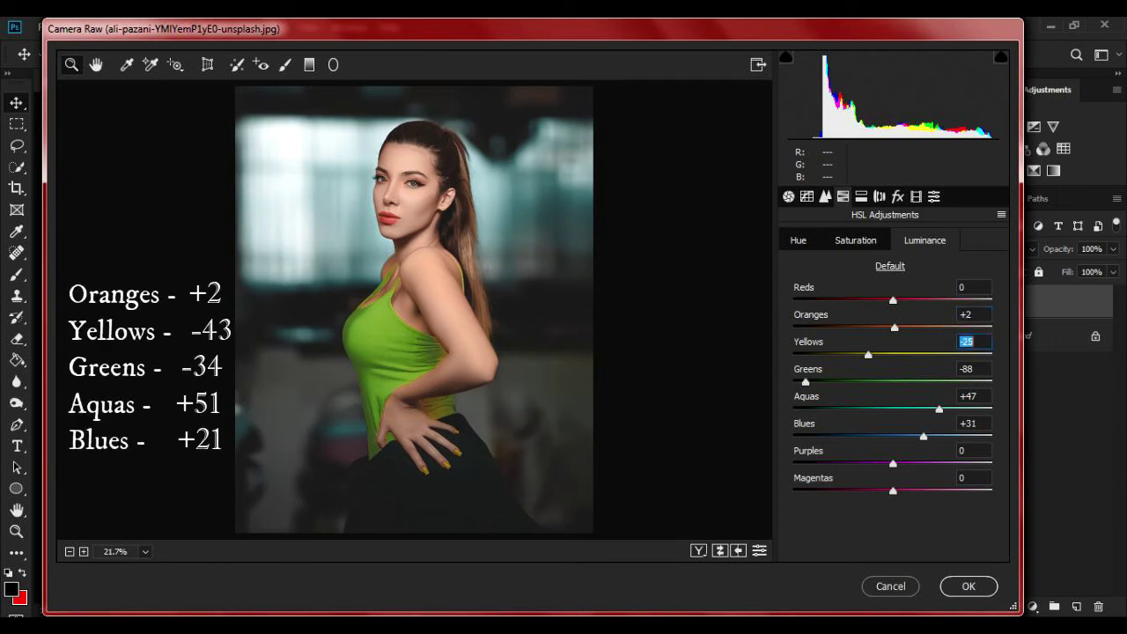
- Lower the Yellows luminance to -43
{"action": "key", "text": "shift+Down"}
{"action": "key", "text": "Down"}
{"action": "key", "text": "Down"}
{"action": "key", "text": "Down"}
{"action": "key", "text": "Down"}
{"action": "key", "text": "Down"}
{"action": "key", "text": "Down"}
{"action": "key", "text": "Down"}
{"action": "key", "text": "Down"}
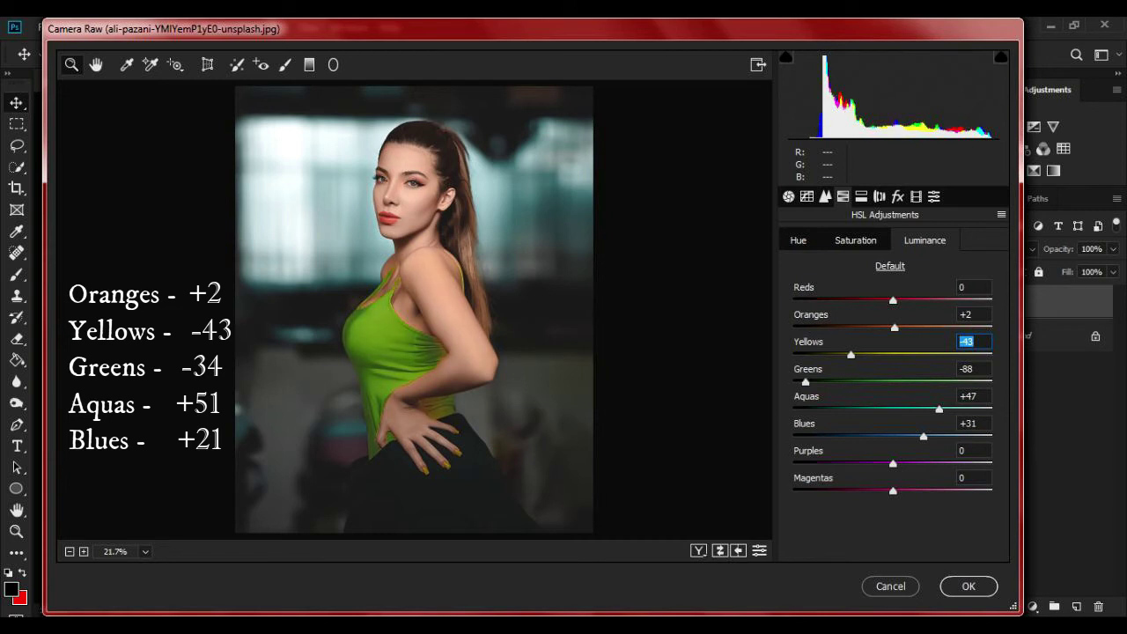
- Raise the Greens luminance to -34
{"action": "key", "text": "Tab"}
{"action": "key", "text": "shift+Up"}
{"action": "key", "text": "shift+Up"}
{"action": "key", "text": "shift+Up"}
{"action": "key", "text": "shift+Up"}
{"action": "key", "text": "shift+Up"}
{"action": "key", "text": "Up"}
{"action": "key", "text": "Up"}
{"action": "key", "text": "Up"}
{"action": "key", "text": "Up"}
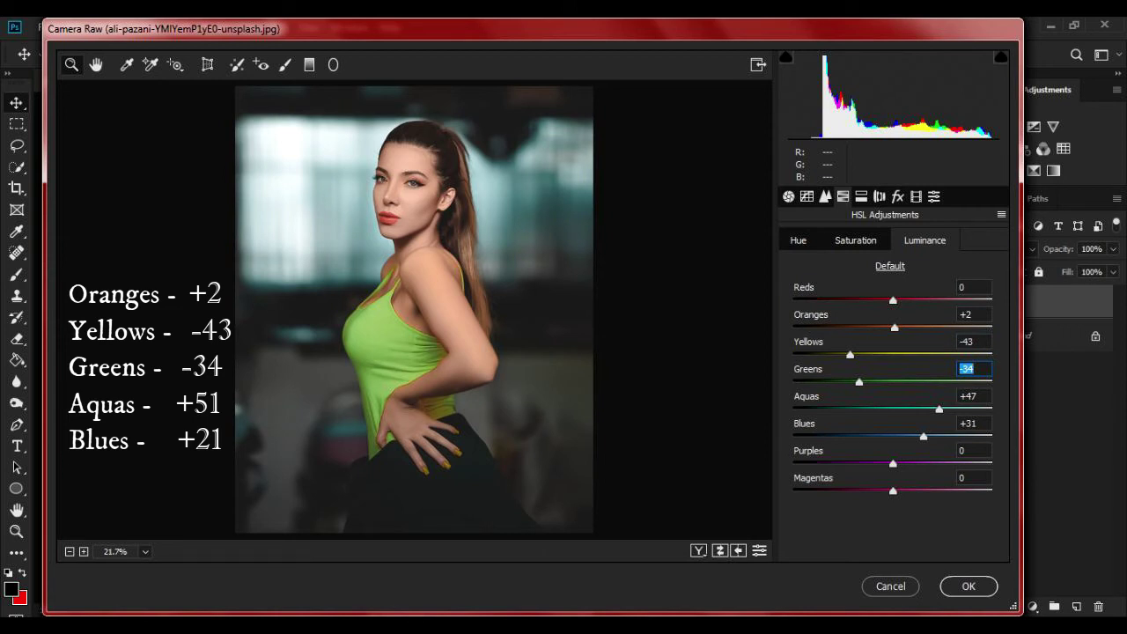
- Set the Aquas luminance to +51 and the Blues luminance to +21
{"action": "key", "text": "Tab"}
{"action": "key", "text": "Up"}
{"action": "key", "text": "Up"}
{"action": "key", "text": "Up"}
{"action": "key", "text": "Up"}
{"action": "key", "text": "Tab"}
{"action": "key", "text": "shift+Down"}
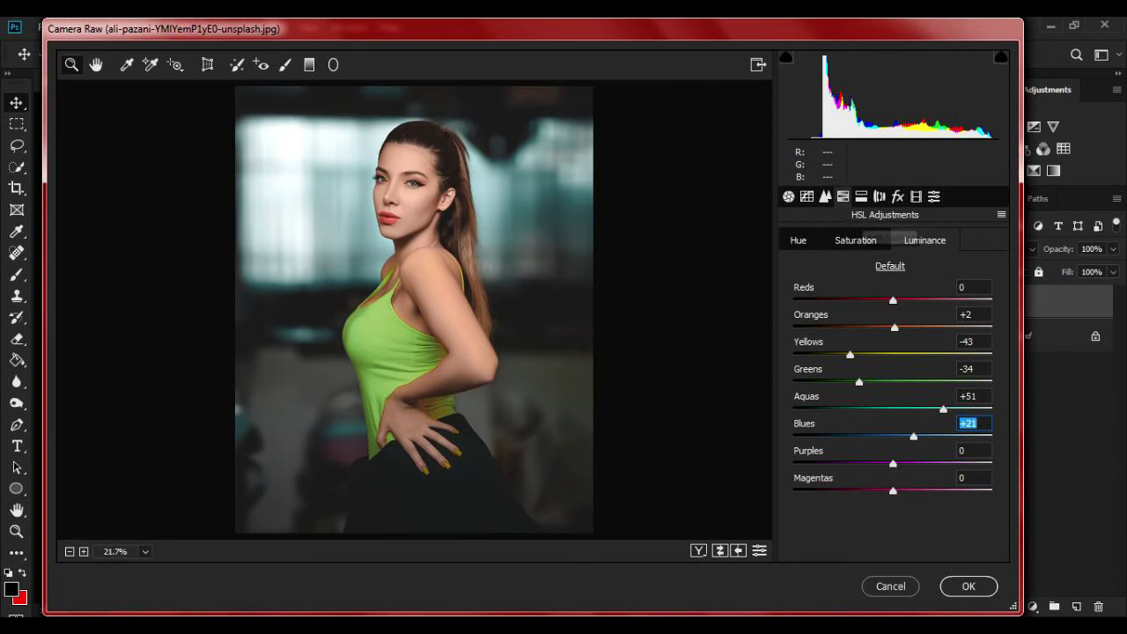
- Switch to the Split Toning adjustments and set the Highlights hue to 42
{"action": "left_click", "coordinate": [861, 195]}
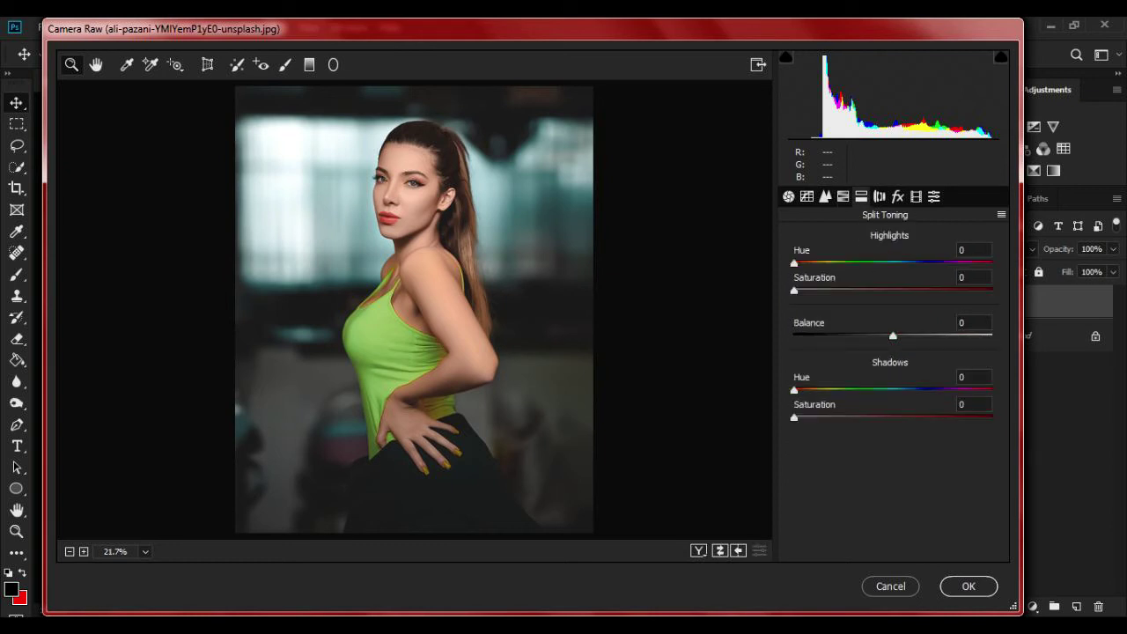
{"action": "left_click_drag", "start_coordinate": [793, 262], "coordinate": [818, 262]}
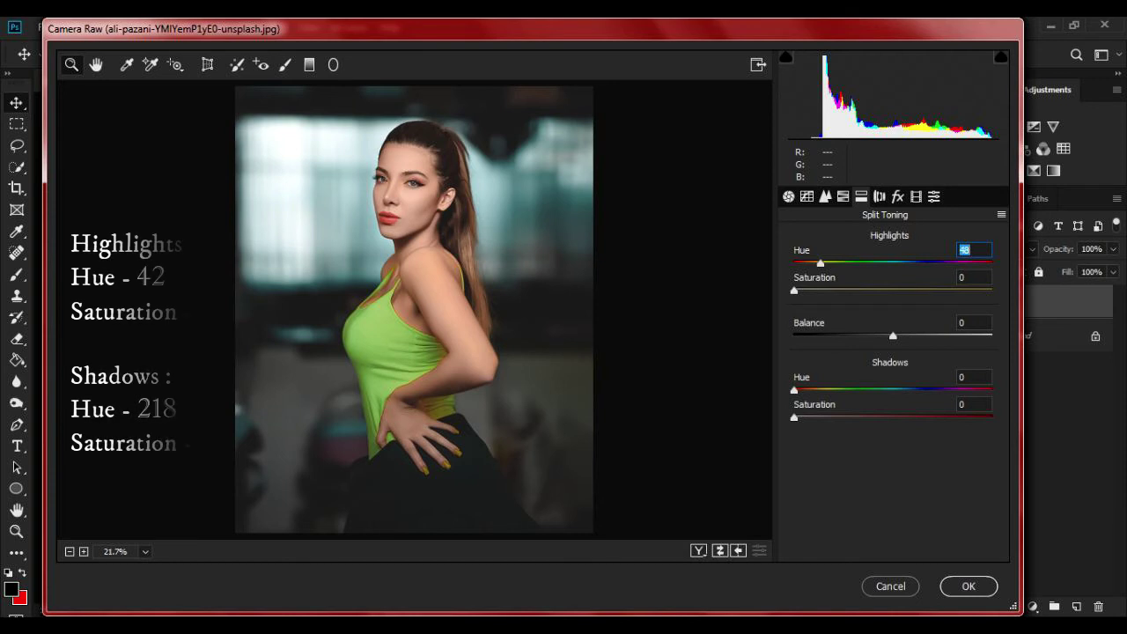
{"action": "key", "text": "Down"}
{"action": "key", "text": "Down"}
{"action": "key", "text": "Down"}
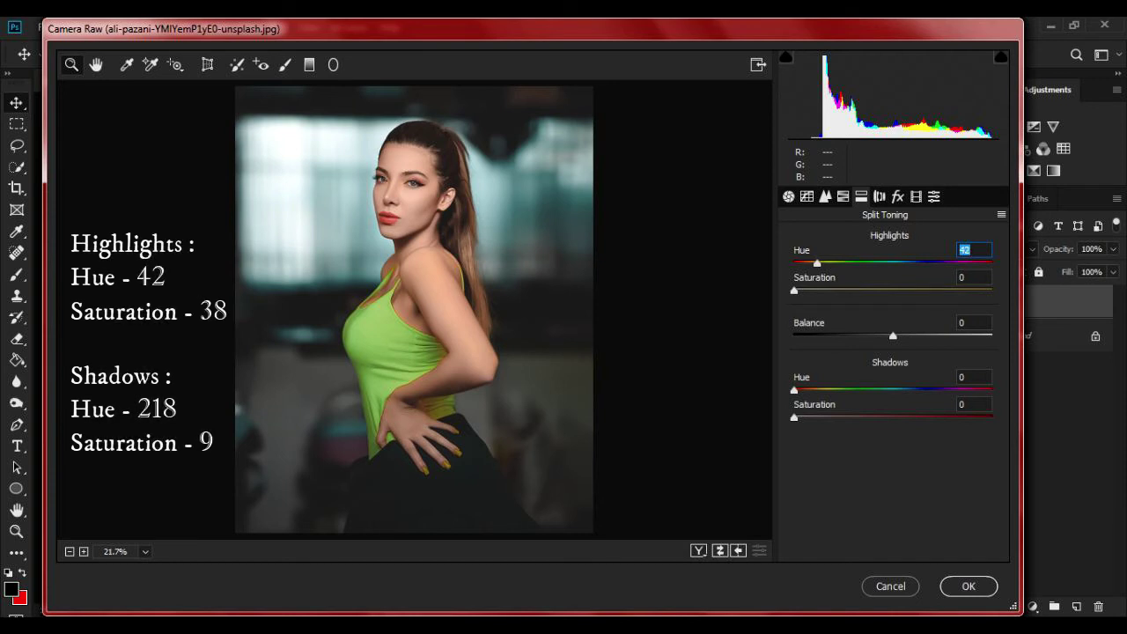
- Set the split-toning Highlights saturation to 38
{"action": "key", "text": "Tab"}
{"action": "key", "text": "Up"}
{"action": "key", "text": "Up"}
{"action": "key", "text": "Up"}
{"action": "key", "text": "Up"}
{"action": "key", "text": "Up"}
{"action": "key", "text": "Up"}
{"action": "key", "text": "Up"}
{"action": "key", "text": "Up"}
{"action": "key", "text": "Up"}
{"action": "key", "text": "Up"}
{"action": "key", "text": "Up"}
{"action": "key", "text": "Up"}
{"action": "key", "text": "Up"}
{"action": "key", "text": "Up"}
{"action": "key", "text": "Up"}
{"action": "key", "text": "Up"}
{"action": "key", "text": "Up"}
{"action": "key", "text": "Up"}
{"action": "key", "text": "Up"}
{"action": "key", "text": "Up"}
{"action": "key", "text": "Up"}
{"action": "key", "text": "Up"}
{"action": "key", "text": "Up"}
{"action": "key", "text": "Up"}
{"action": "key", "text": "Up"}
{"action": "key", "text": "Up"}
{"action": "key", "text": "Up"}
{"action": "key", "text": "Up"}
{"action": "key", "text": "Up"}
{"action": "key", "text": "Up"}
{"action": "key", "text": "Up"}
{"action": "key", "text": "Up"}
{"action": "key", "text": "Up"}
{"action": "key", "text": "Up"}
{"action": "key", "text": "Up"}
{"action": "key", "text": "Up"}
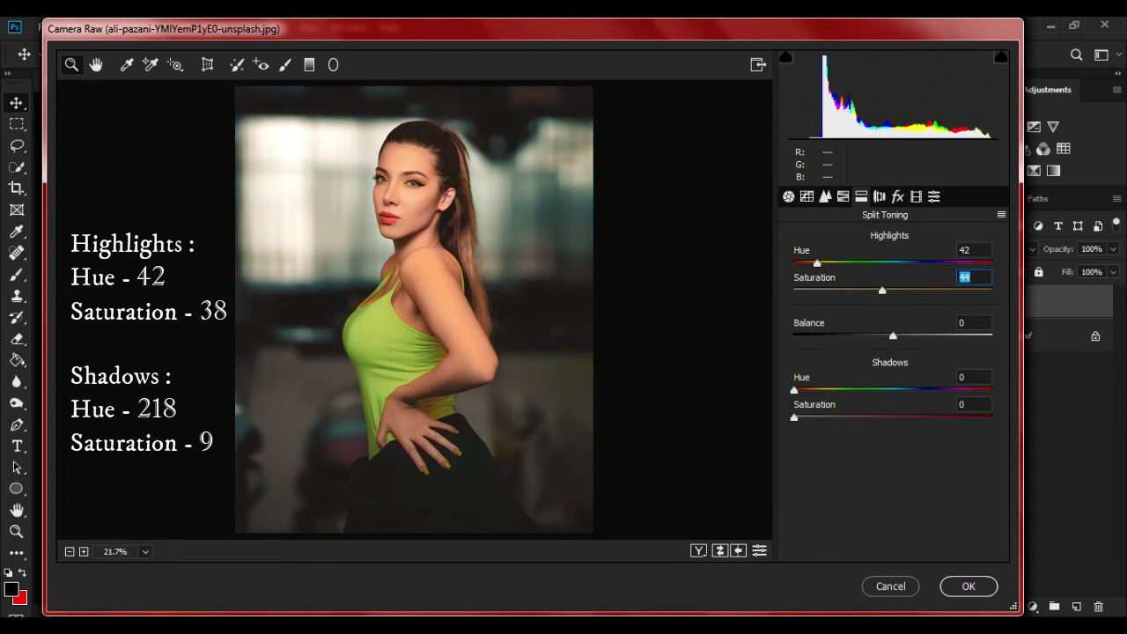
{"action": "key", "text": "Down"}
{"action": "key", "text": "Down"}
{"action": "key", "text": "Down"}
{"action": "key", "text": "Down"}
{"action": "key", "text": "Down"}
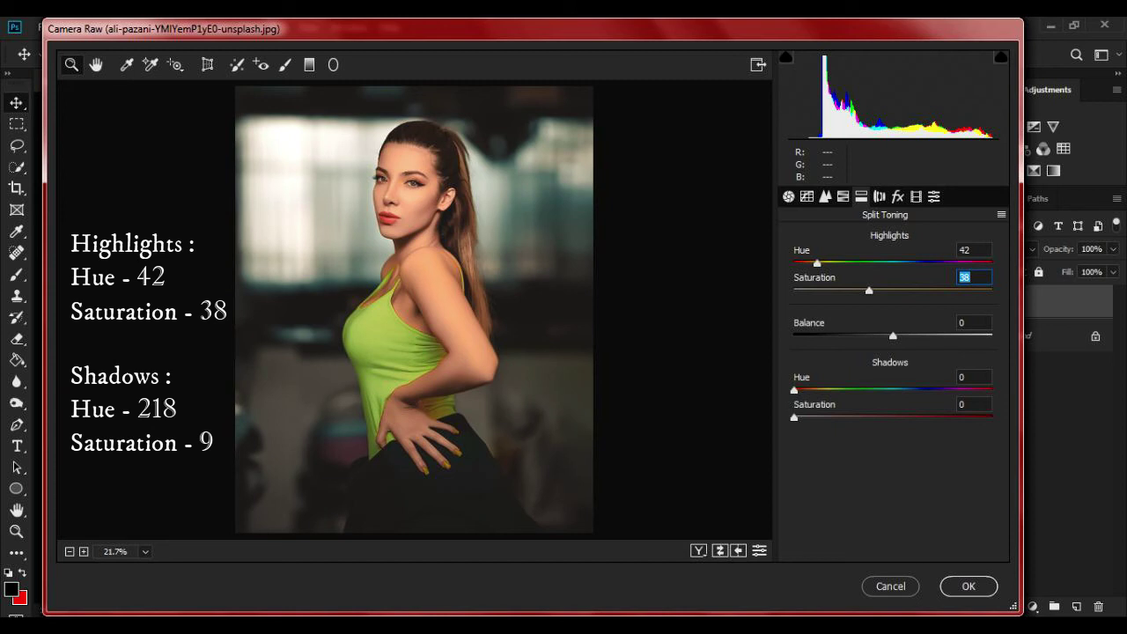
- Set the split-toning Shadows hue to 218, leaving Balance at its default
{"action": "key", "text": "Tab"}
{"action": "key", "text": "Tab"}
{"action": "type", "text": "207"}
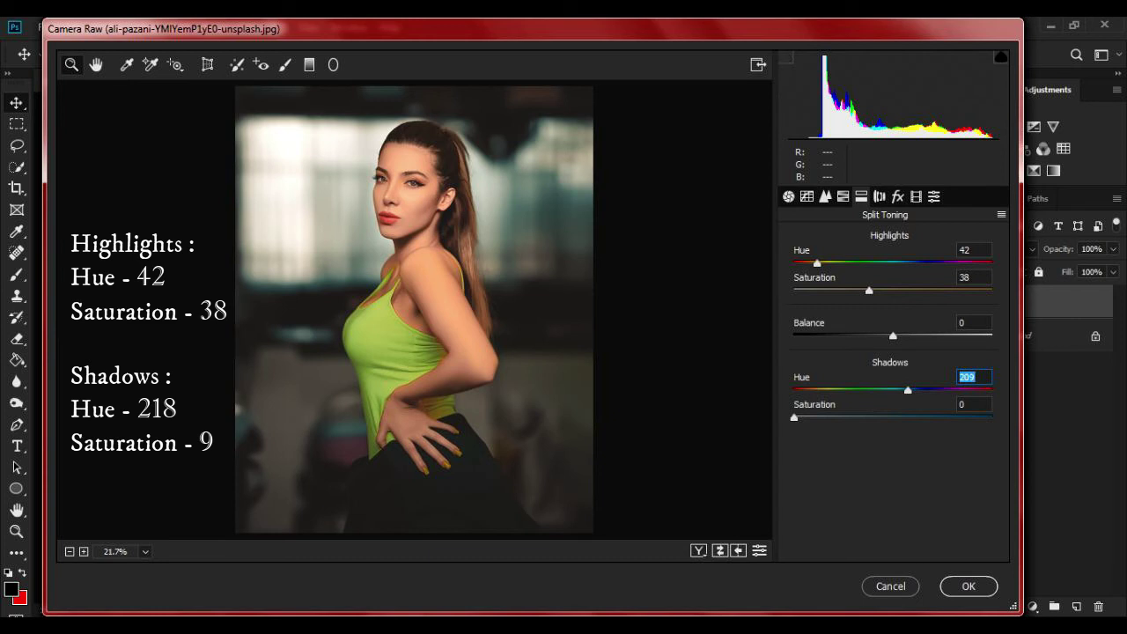
{"action": "type", "text": "218"}
{"action": "key", "text": "Return"}
- Set the split-toning Shadows saturation to 9
{"action": "key", "text": "Tab"}
{"action": "type", "text": "25"}
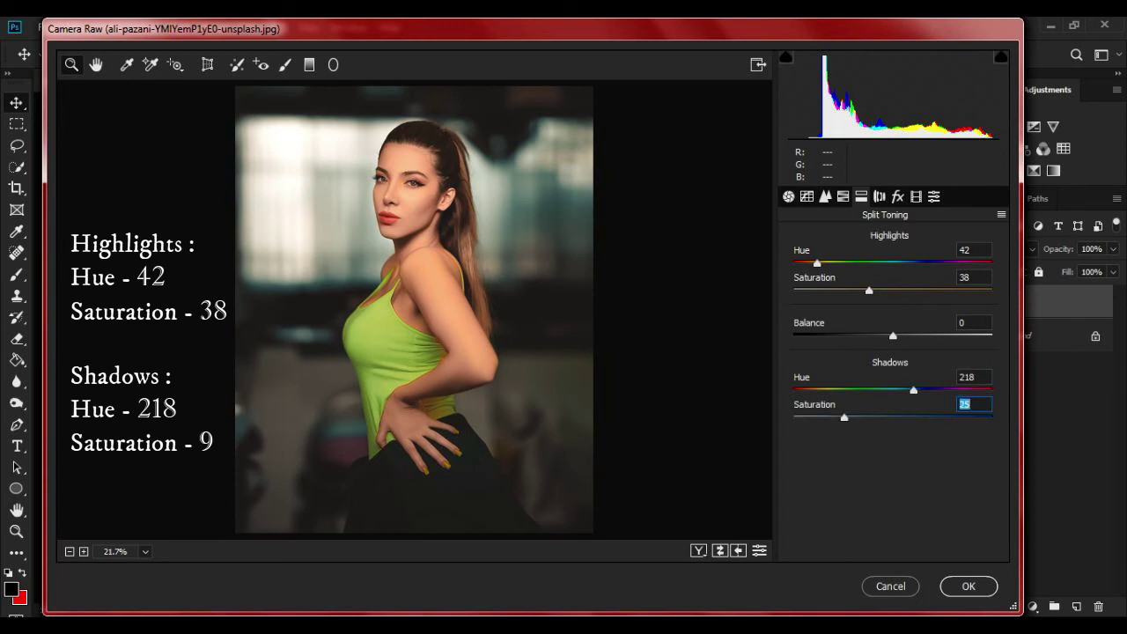
{"action": "key", "text": "Down"}
{"action": "key", "text": "Down"}
{"action": "key", "text": "Down"}
{"action": "key", "text": "Down"}
{"action": "key", "text": "Down"}
{"action": "key", "text": "Down"}
{"action": "key", "text": "Down"}
{"action": "key", "text": "Down"}
{"action": "key", "text": "Down"}
{"action": "key", "text": "Down"}
{"action": "key", "text": "Down"}
{"action": "key", "text": "Down"}
{"action": "key", "text": "Down"}
{"action": "key", "text": "Down"}
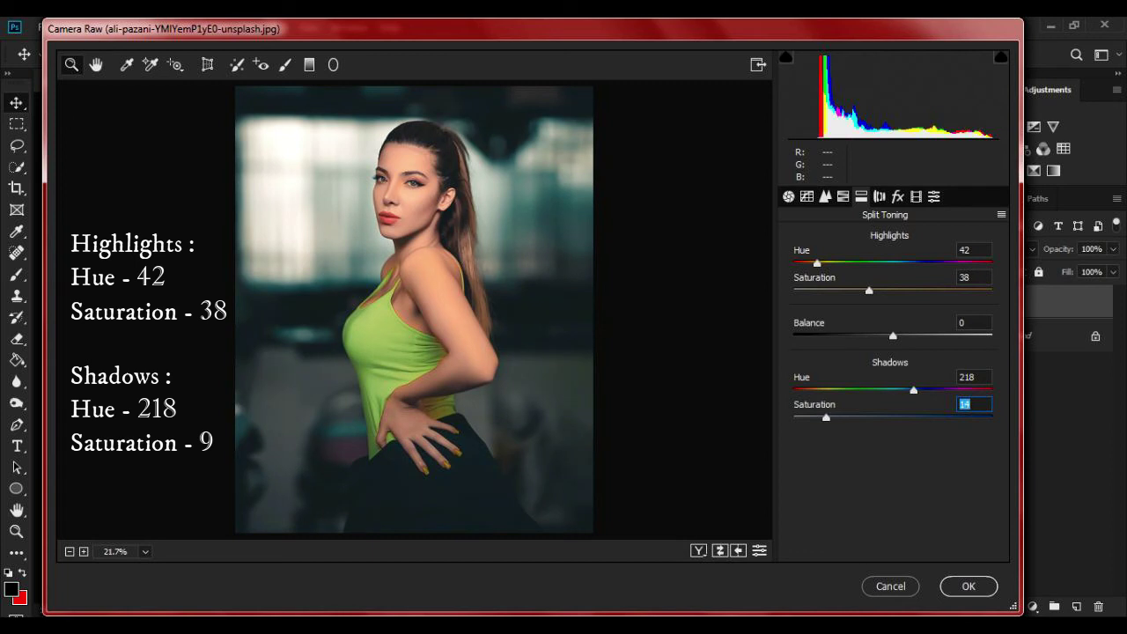
{"action": "key", "text": "Down"}
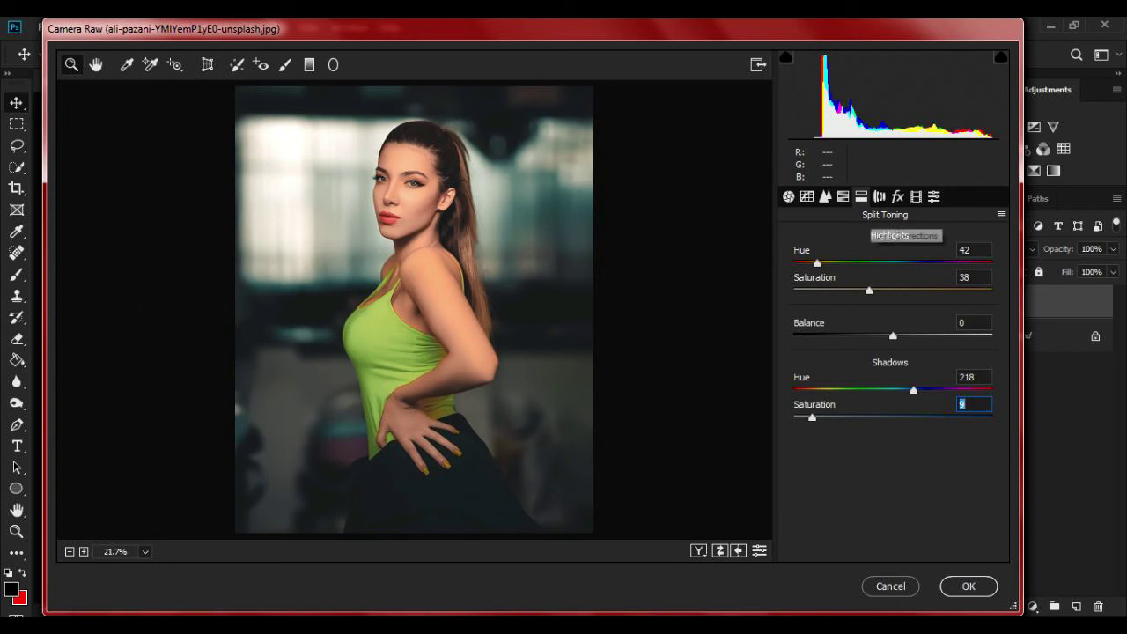
{"action": "left_click", "coordinate": [878, 195]}
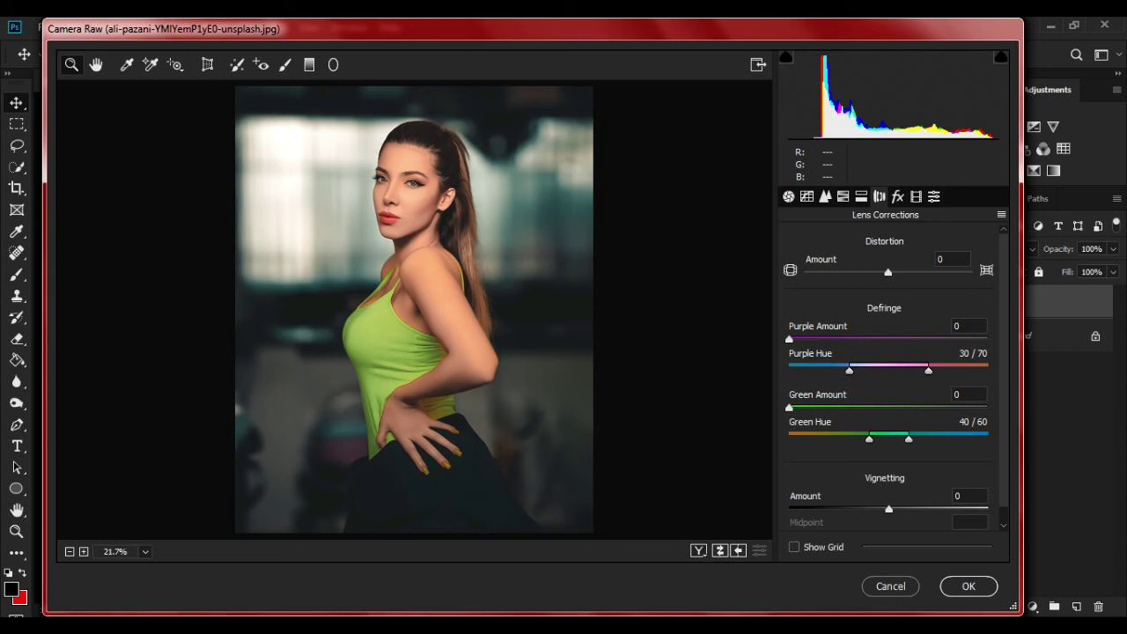
{"action": "scroll", "coordinate": [889, 370], "scroll_direction": "down", "scroll_amount": 1}
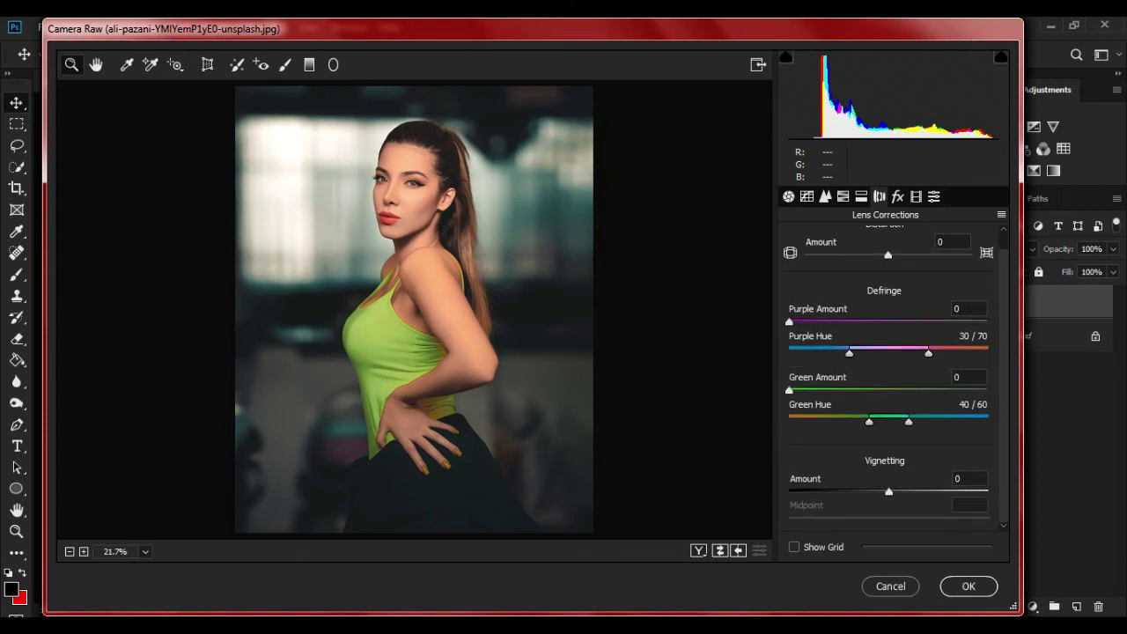
- Add film grain in the Effects adjustments with an amount of 5 and a size of 50
{"action": "left_click", "coordinate": [897, 196]}
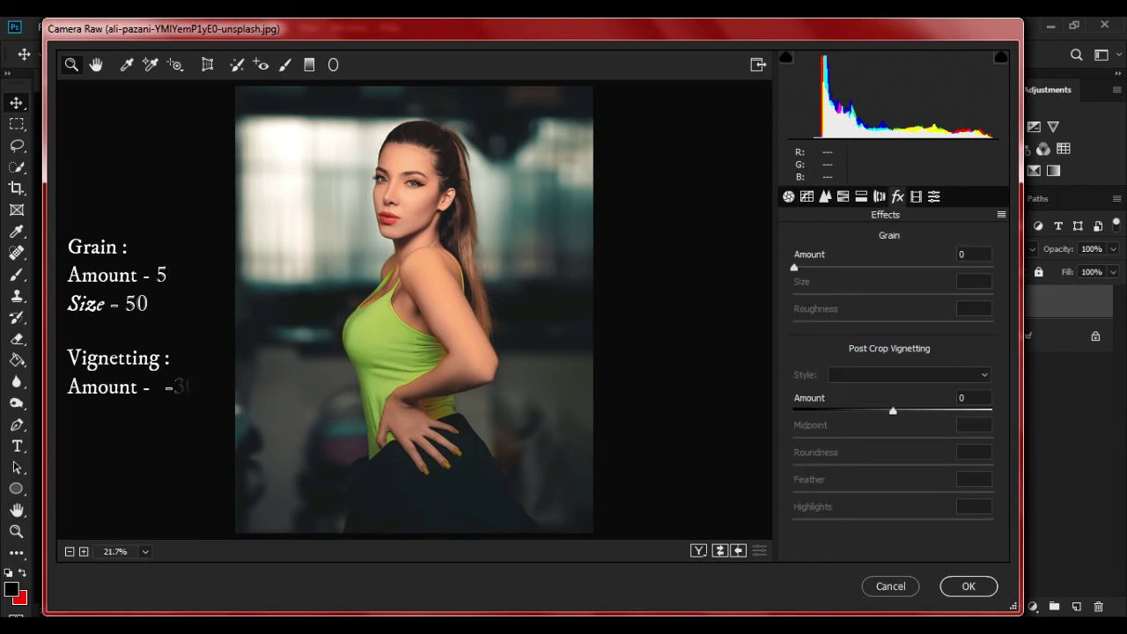
{"action": "left_click", "coordinate": [962, 255]}
{"action": "key", "text": "Up"}
{"action": "key", "text": "Up"}
{"action": "key", "text": "Up"}
{"action": "key", "text": "Up"}
{"action": "key", "text": "Up"}
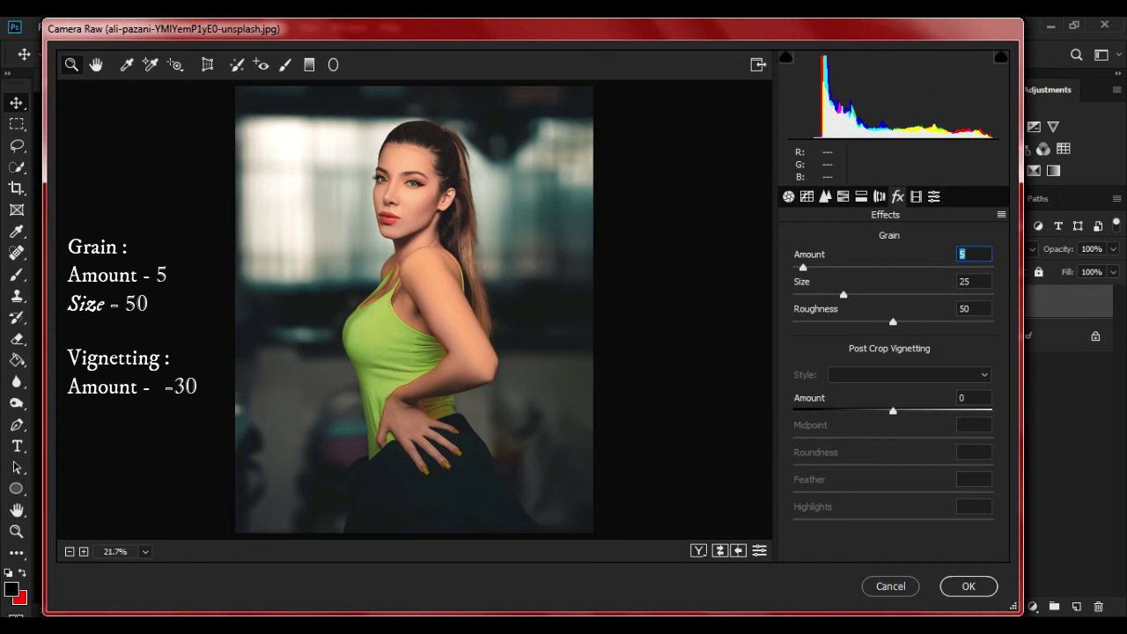
{"action": "key", "text": "Tab"}
{"action": "type", "text": "51"}
{"action": "key", "text": "Return"}
- Darken the photo's edges by setting the Post Crop Vignetting amount to -30
{"action": "key", "text": "Tab"}
{"action": "key", "text": "Tab"}
{"action": "type", "text": "-20"}
{"action": "key", "text": "Return"}
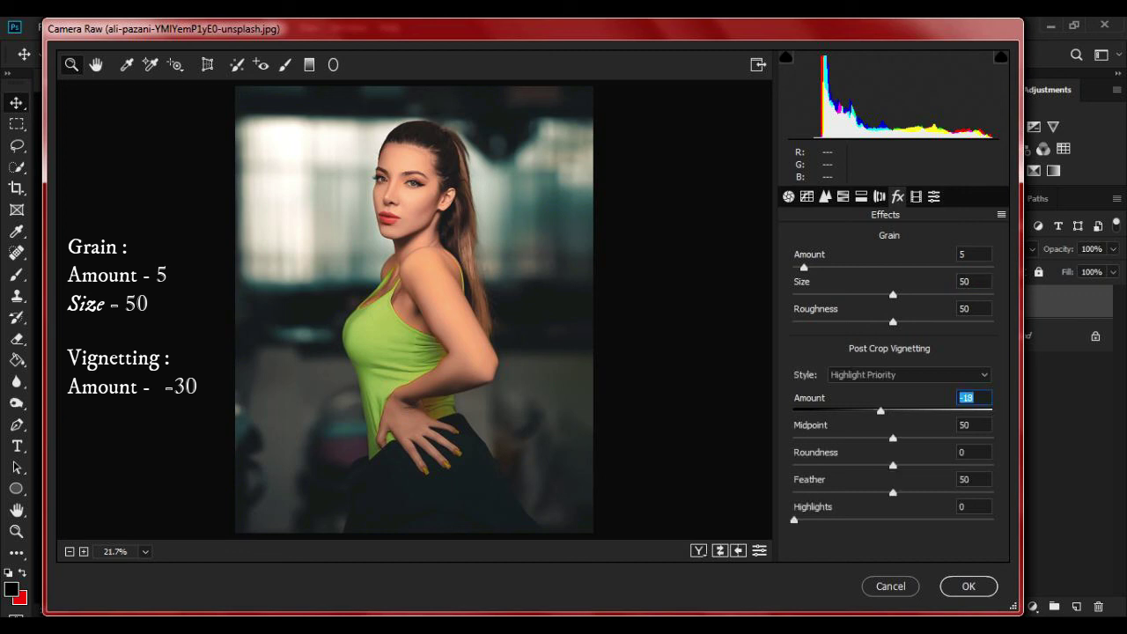
{"action": "type", "text": "-30"}
{"action": "key", "text": "Return"}
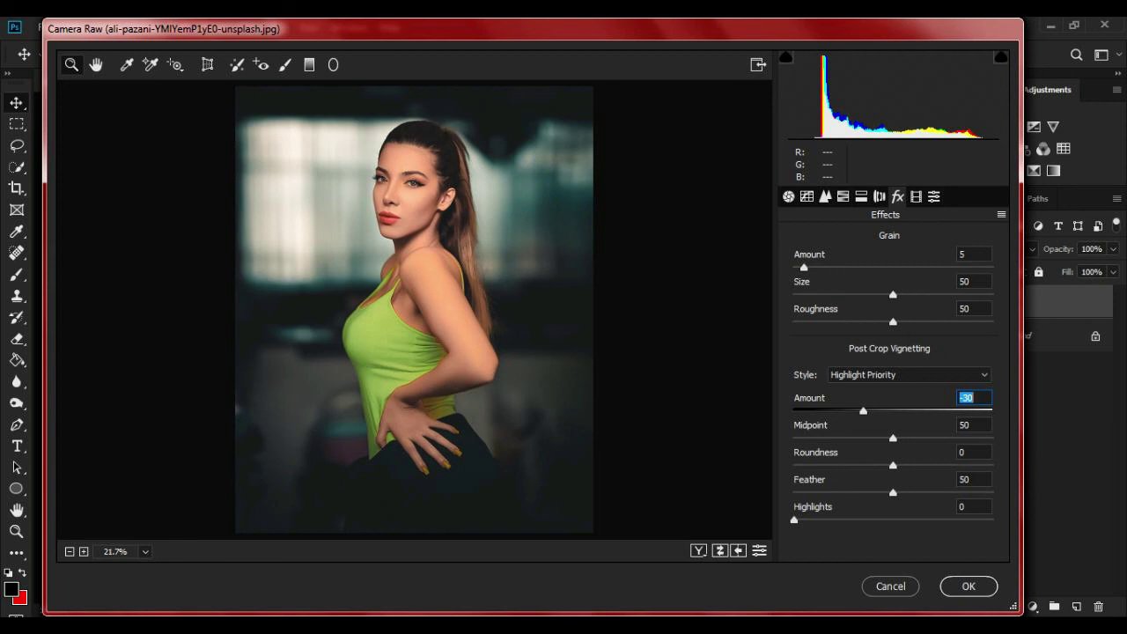
- Switch to the Calibration adjustments and set the Blue Primary hue to -21
{"action": "key", "text": "ctrl+alt+8"}
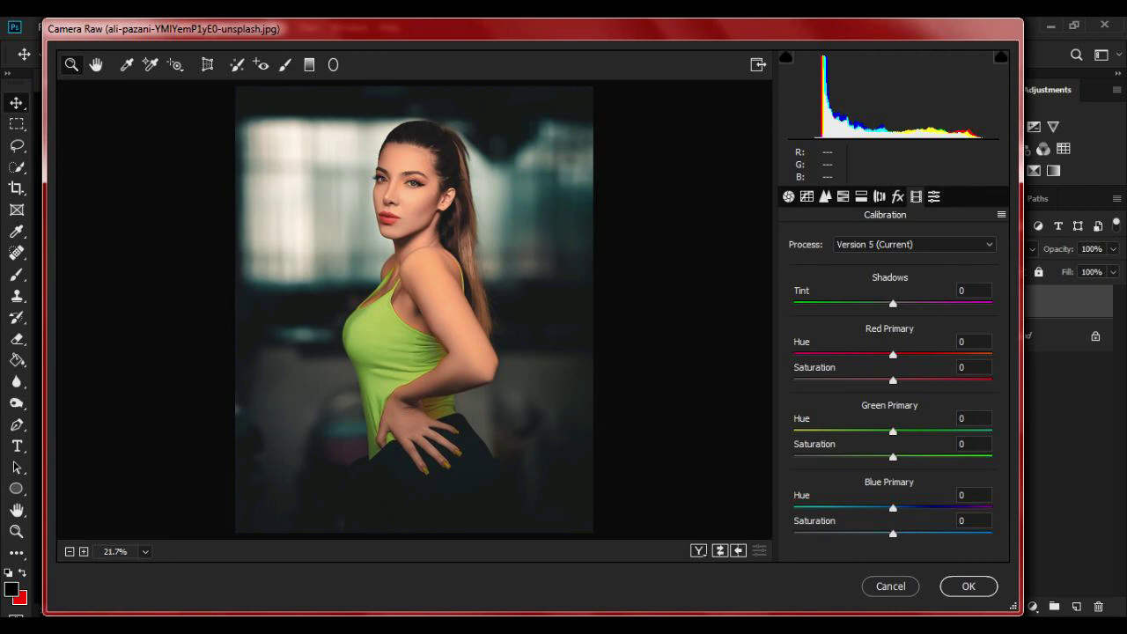
{"action": "left_click", "coordinate": [972, 495]}
{"action": "key", "text": "Down"}
{"action": "key", "text": "Down"}
{"action": "key", "text": "Down"}
{"action": "key", "text": "Down"}
{"action": "key", "text": "Down"}
{"action": "key", "text": "Down"}
{"action": "key", "text": "Down"}
{"action": "key", "text": "Down"}
{"action": "key", "text": "Down"}
{"action": "key", "text": "Down"}
{"action": "key", "text": "Down"}
{"action": "key", "text": "Down"}
{"action": "key", "text": "Down"}
{"action": "key", "text": "Down"}
{"action": "key", "text": "Down"}
{"action": "key", "text": "Down"}
{"action": "key", "text": "Down"}
{"action": "key", "text": "Down"}
{"action": "key", "text": "Down"}
{"action": "key", "text": "Down"}
{"action": "key", "text": "Down"}
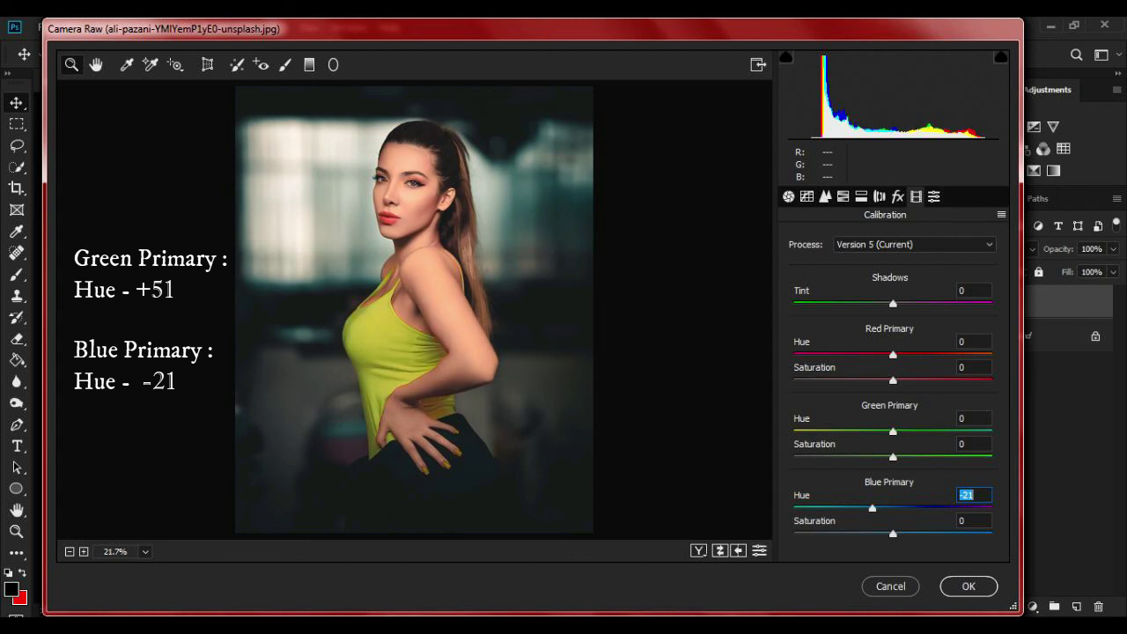
- Set the Green Primary hue to +51 and apply the Camera Raw filter to the layer
{"action": "left_click_drag", "start_coordinate": [893, 431], "coordinate": [906, 431]}
{"action": "key", "text": "shift+Up"}
{"action": "key", "text": "shift+Up"}
{"action": "key", "text": "shift+Up"}
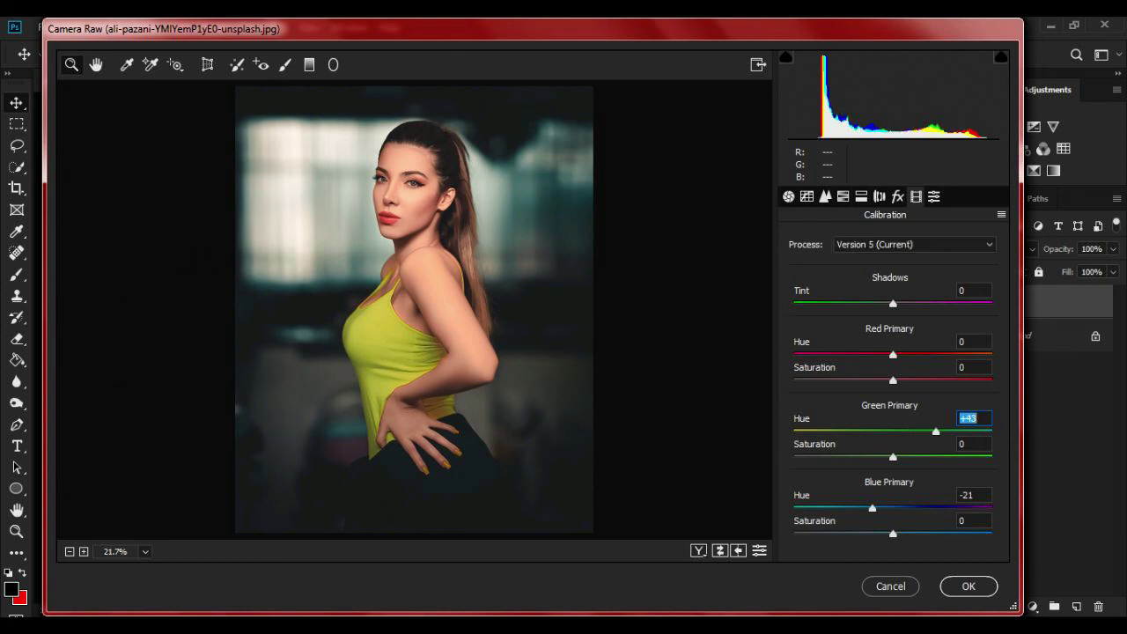
{"action": "key", "text": "Up"}
{"action": "key", "text": "Up"}
{"action": "key", "text": "Up"}
{"action": "key", "text": "Up"}
{"action": "key", "text": "Up"}
{"action": "key", "text": "Up"}
{"action": "key", "text": "Up"}
{"action": "key", "text": "Up"}
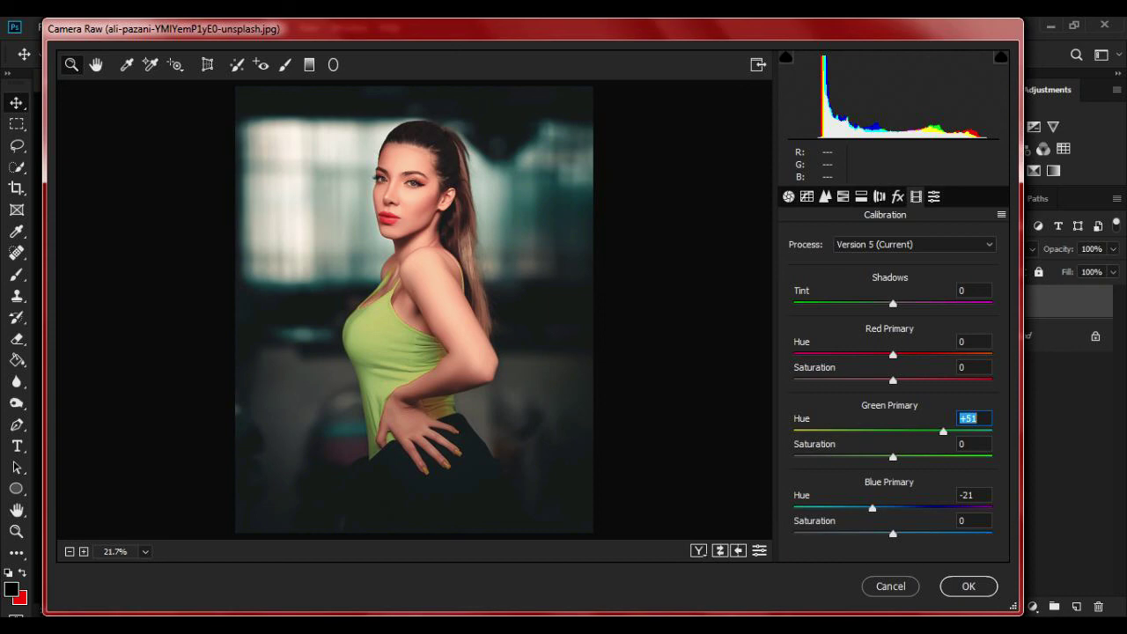
{"action": "key", "text": "Return"}
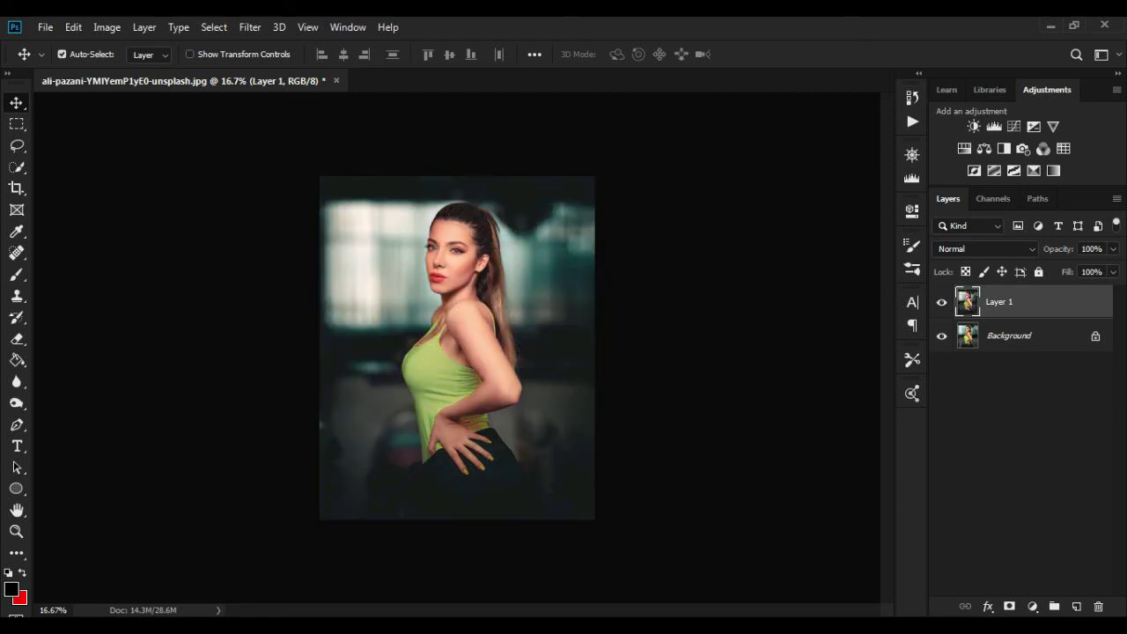
- Hide Layer 1 and show it again to compare the photo before and after grading
{"action": "key", "text": "ctrl+comma"}
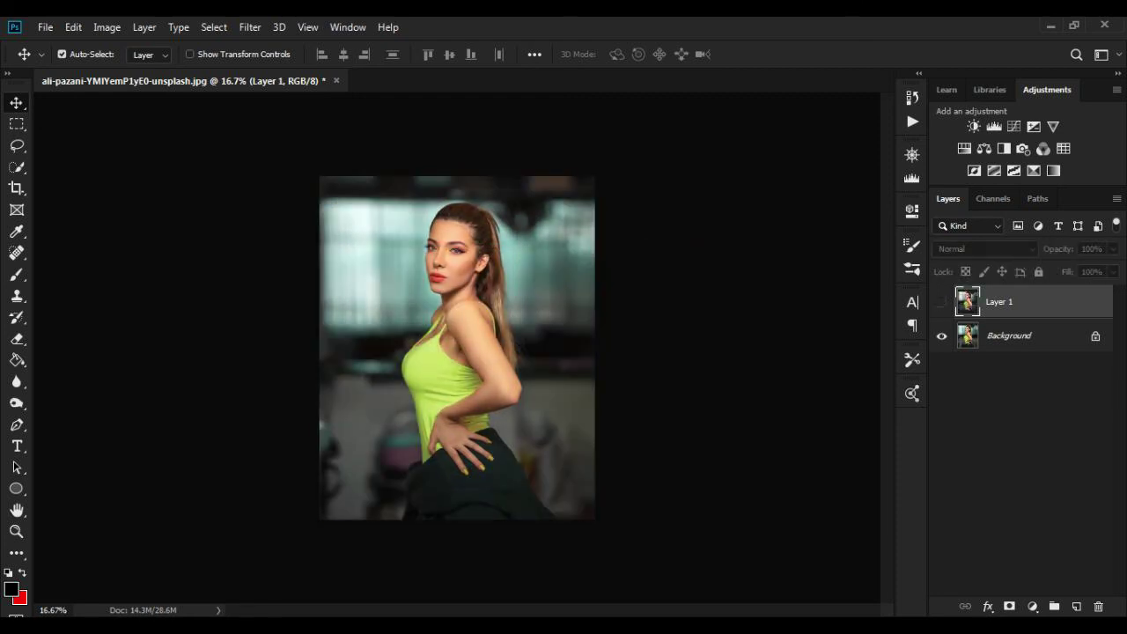
{"action": "key", "text": "ctrl+comma"}
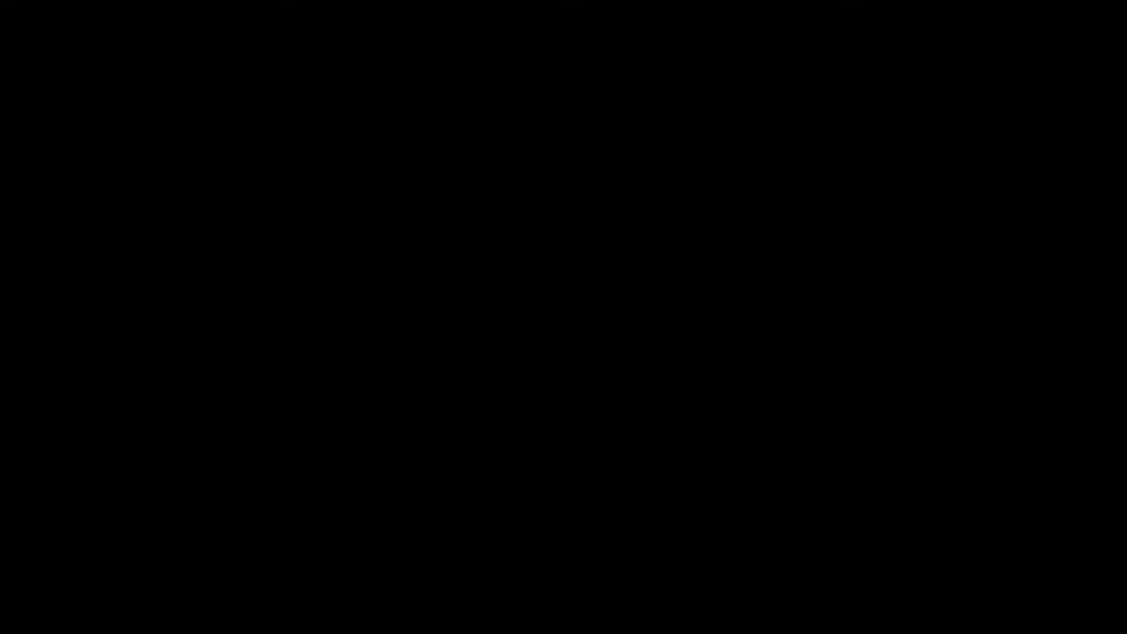